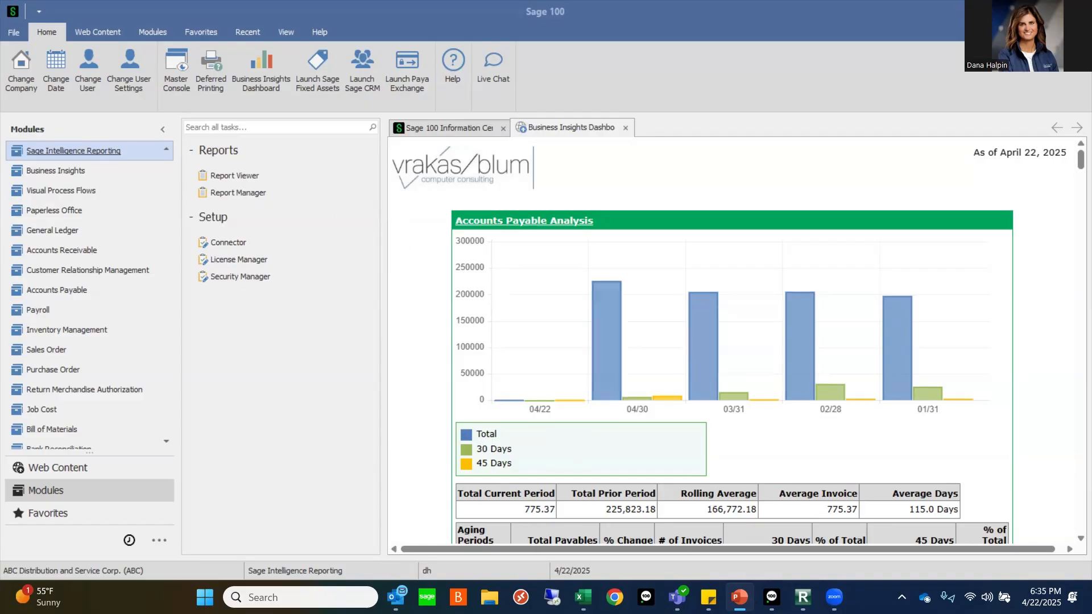
# Switch to the Sage Intelligence Report Manager and expand ABCMFG Consol Financial Report Designer 1-1 under A_Demo Committee to examine its union sub reports.
pyautogui.moveTo(803, 597)
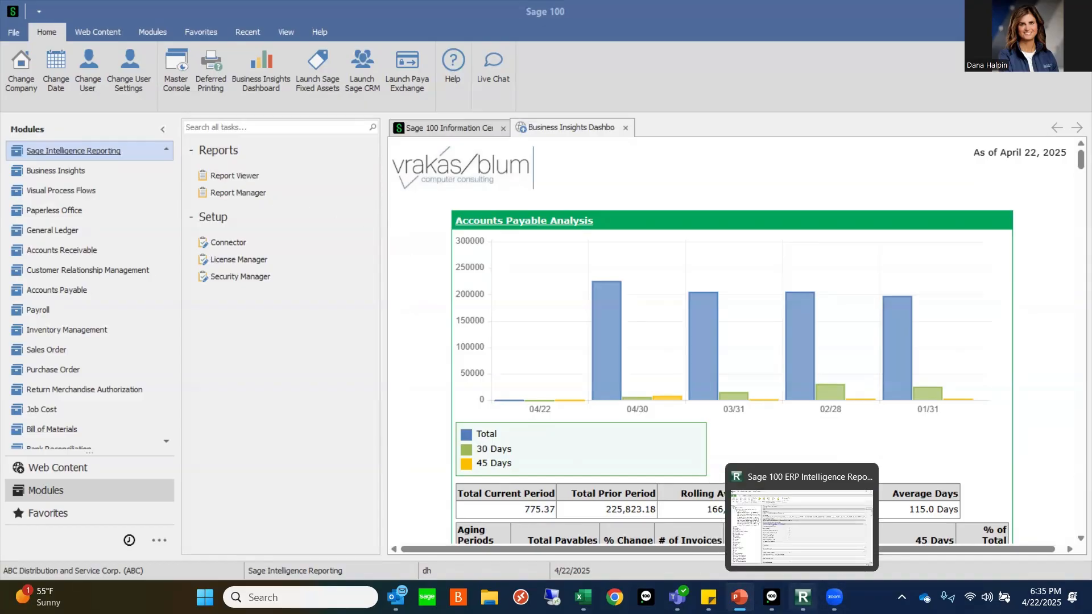
pyautogui.click(802, 526)
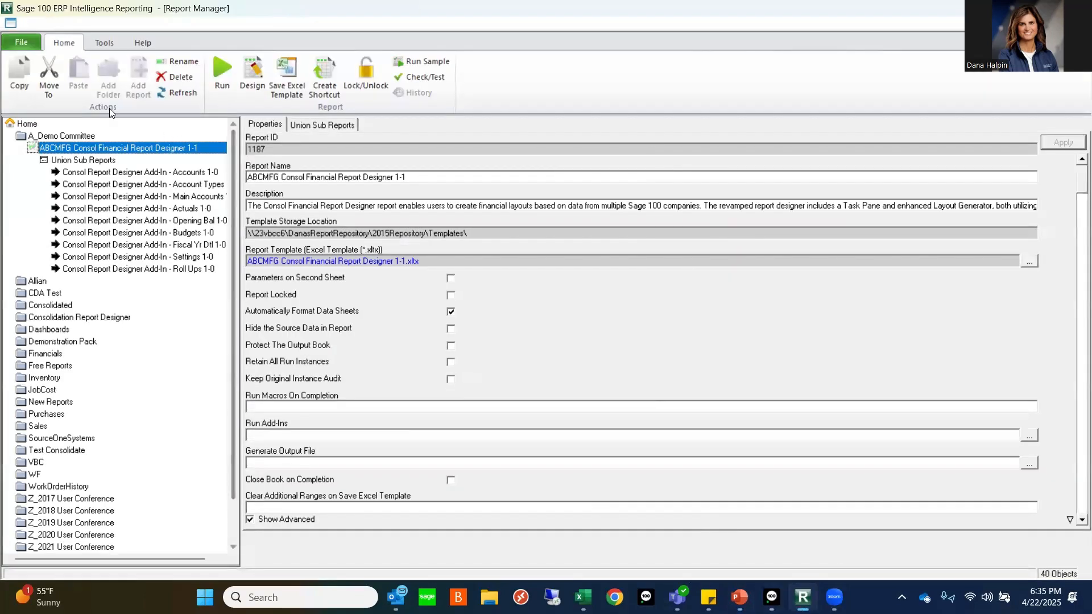
pyautogui.doubleClick(66, 137)
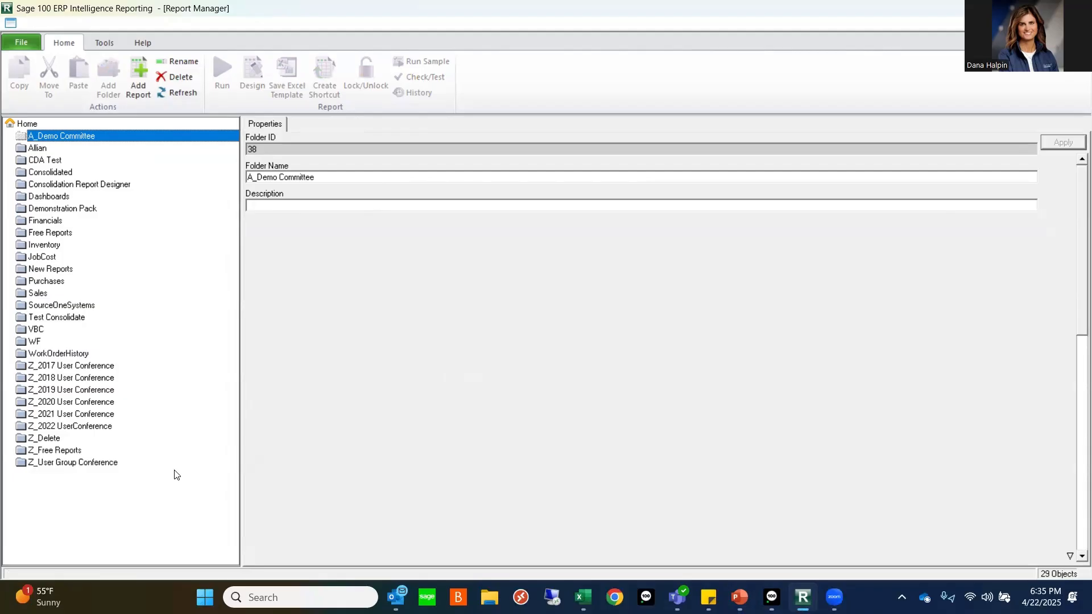
pyautogui.doubleClick(113, 138)
pyautogui.doubleClick(115, 149)
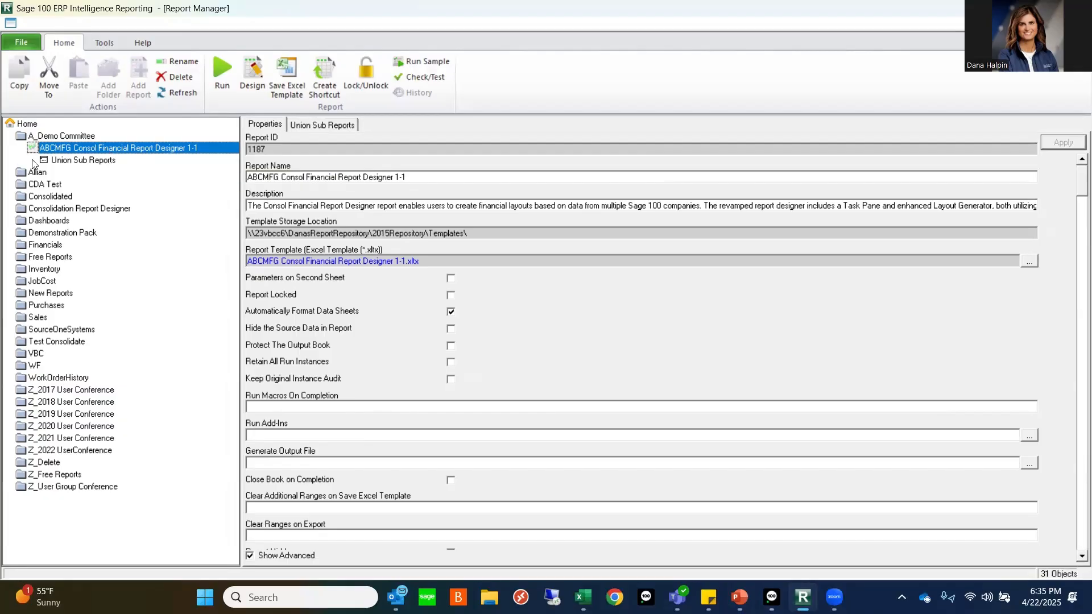
pyautogui.doubleClick(94, 163)
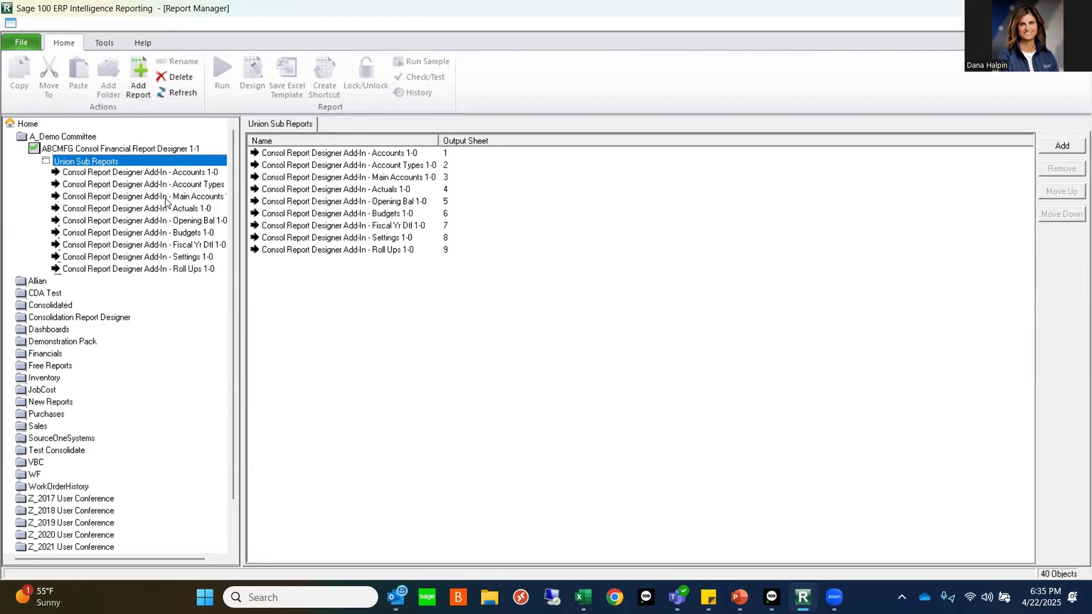
pyautogui.click(161, 149)
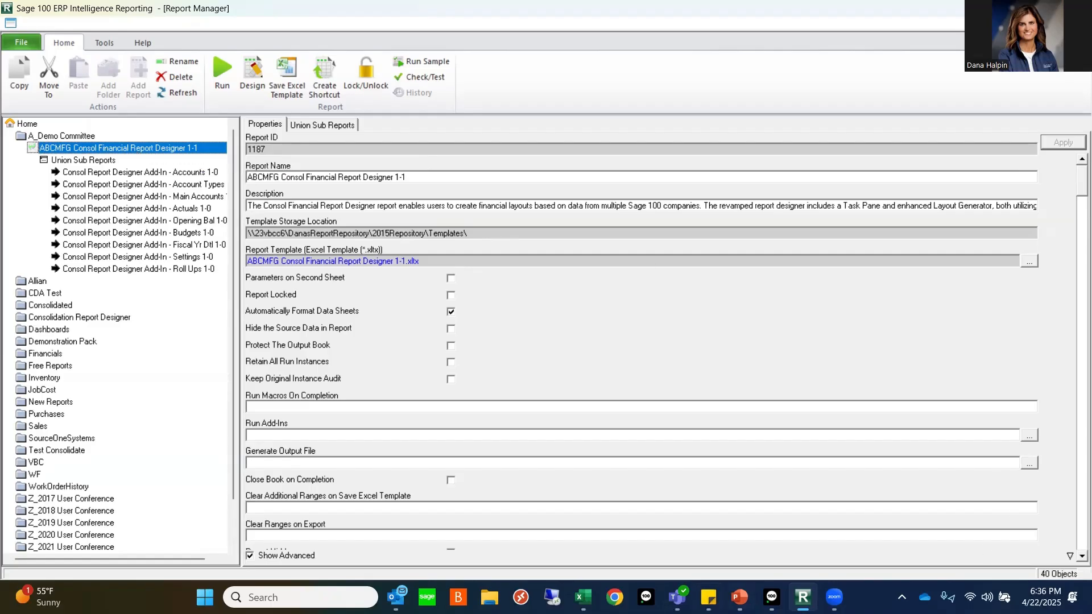
# Switch to the ABCMFG Consol Financial Report Designer workbook in Excel, unhide the Accounts sheet to examine its data, and hide it again.
pyautogui.moveTo(583, 598)
pyautogui.click(584, 529)
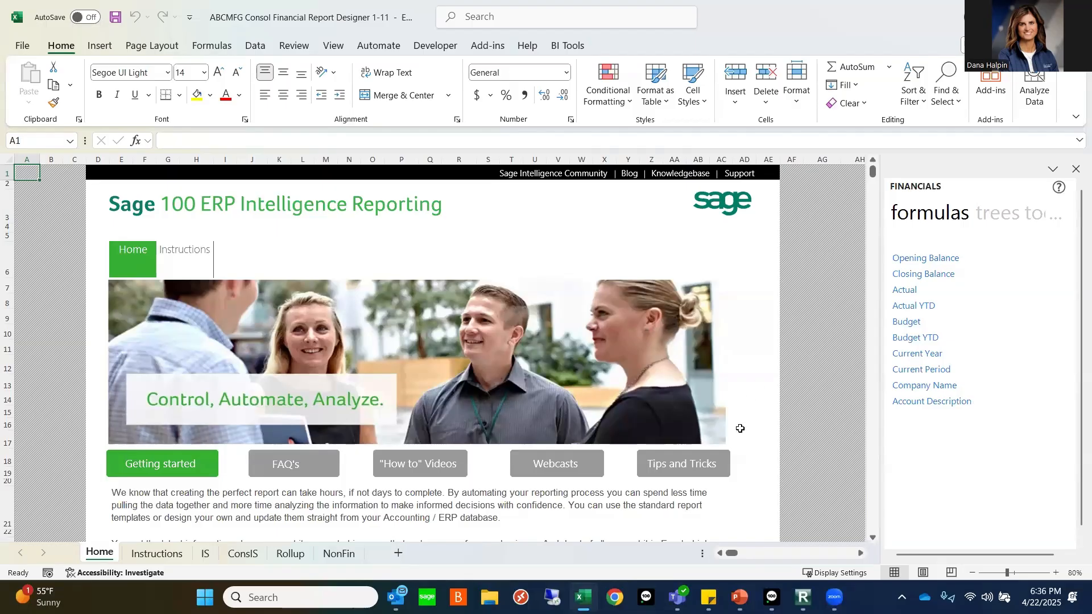
pyautogui.rightClick(99, 554)
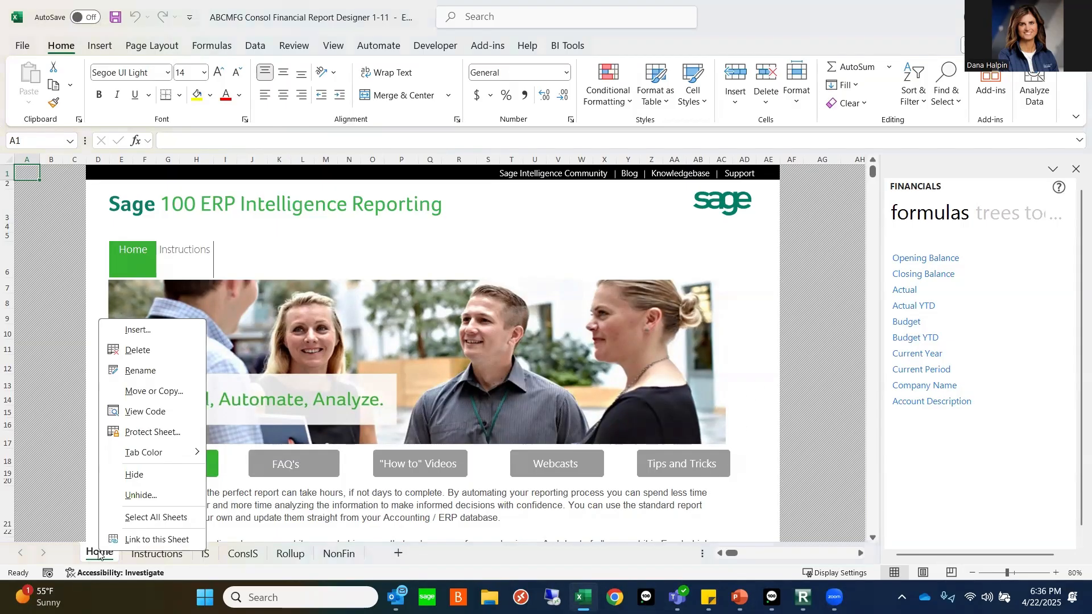
pyautogui.click(124, 494)
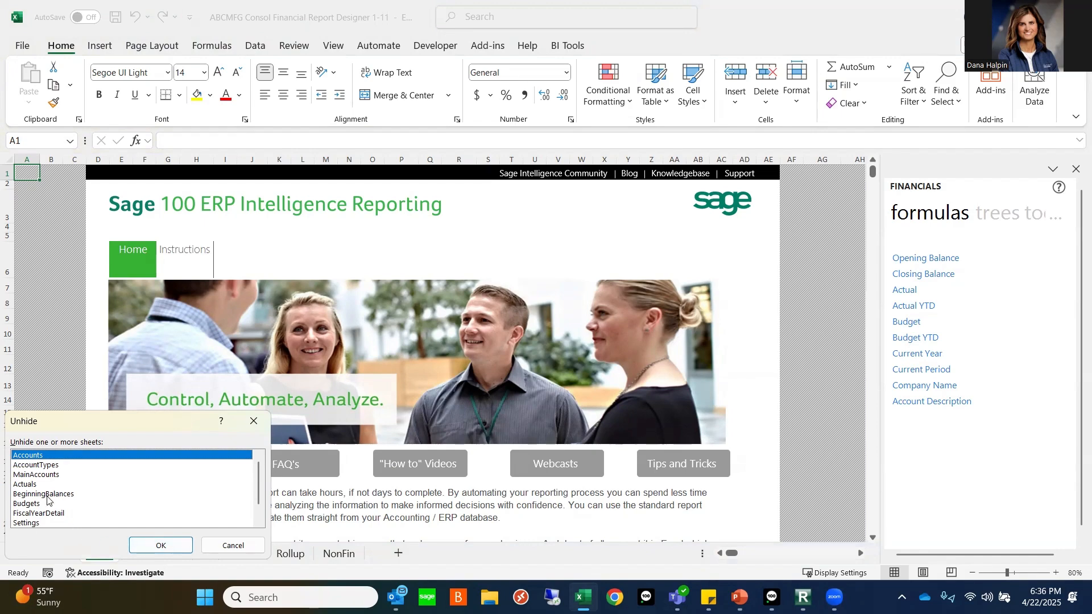
pyautogui.click(141, 543)
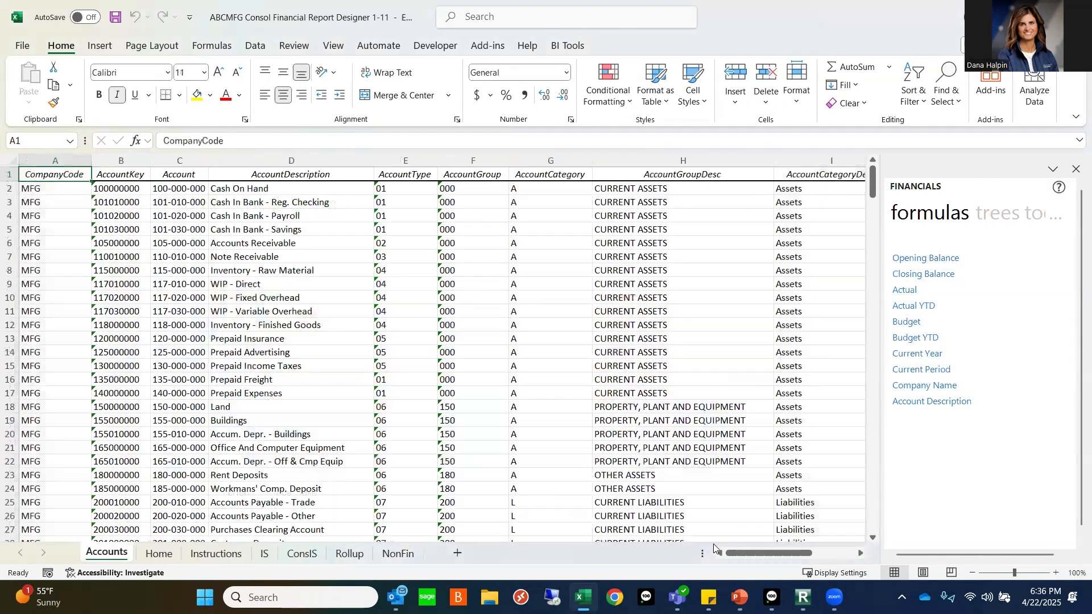
pyautogui.moveTo(750, 552); pyautogui.dragTo(722, 562)
pyautogui.rightClick(108, 554)
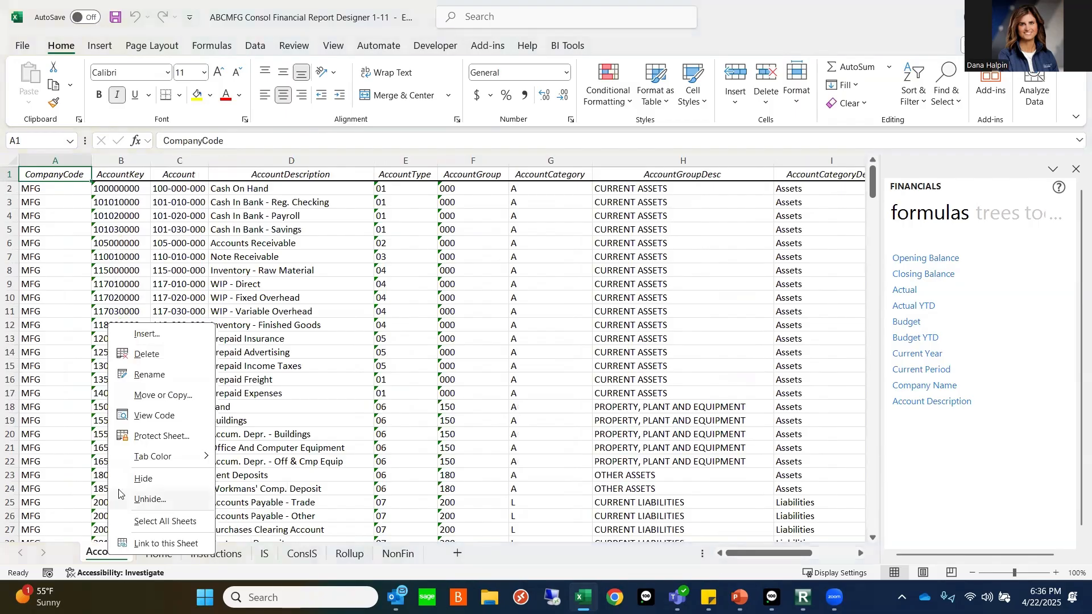
pyautogui.click(141, 480)
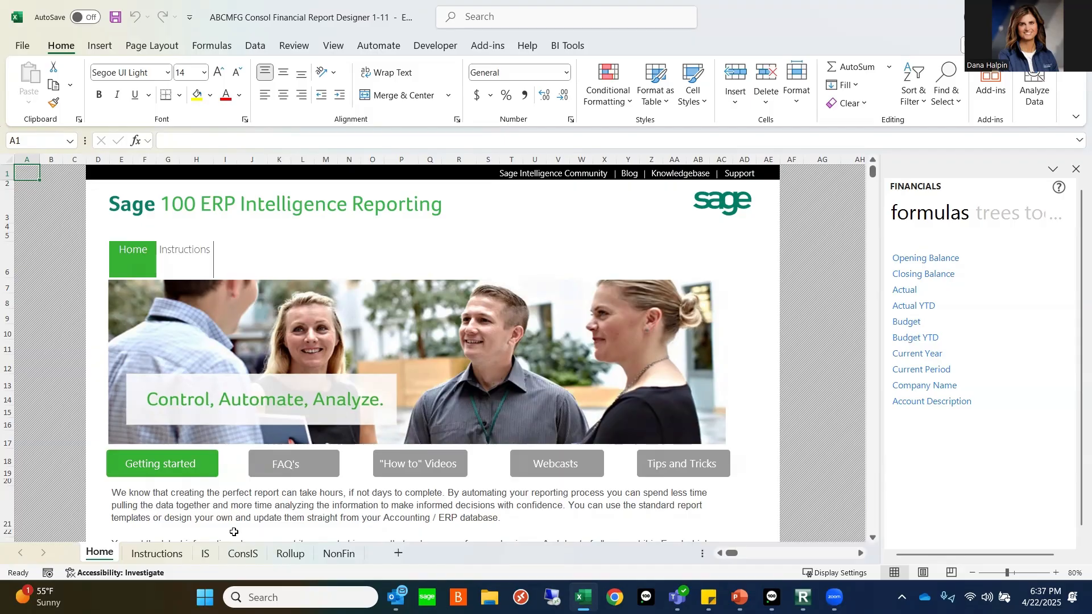
# On the Instructions sheet, look through the Financials task pane's tools, trees and layouts and the Report Designer Add-in commands.
pyautogui.click(165, 554)
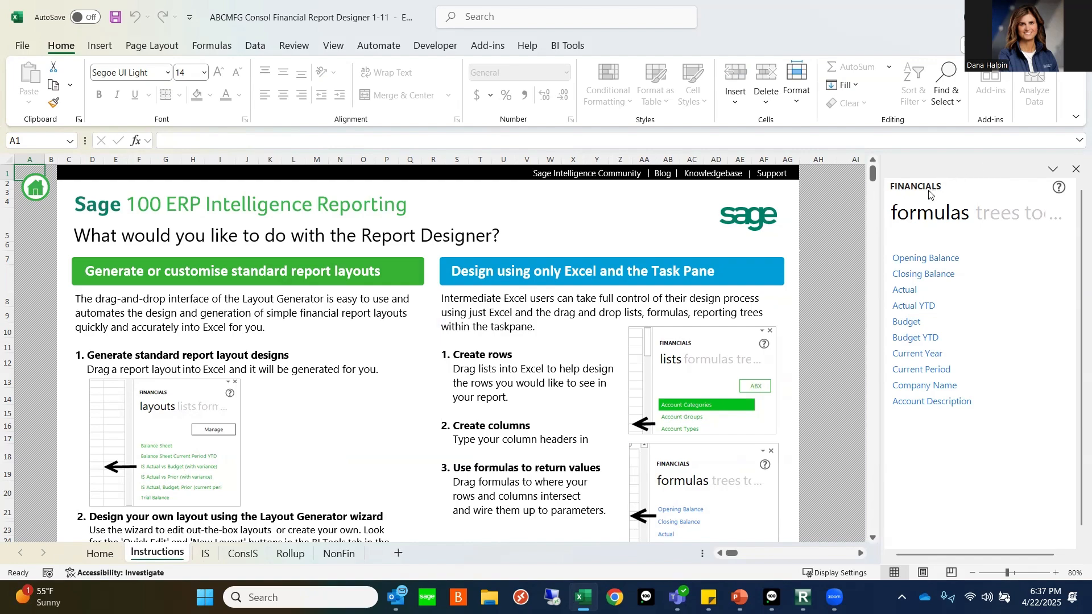
pyautogui.click(990, 215)
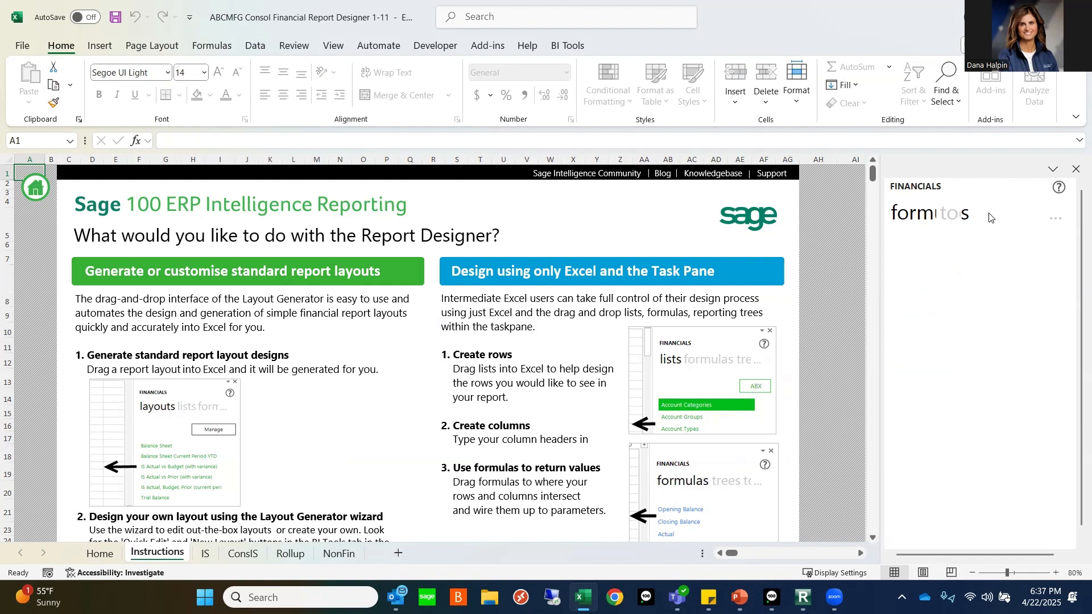
pyautogui.click(945, 216)
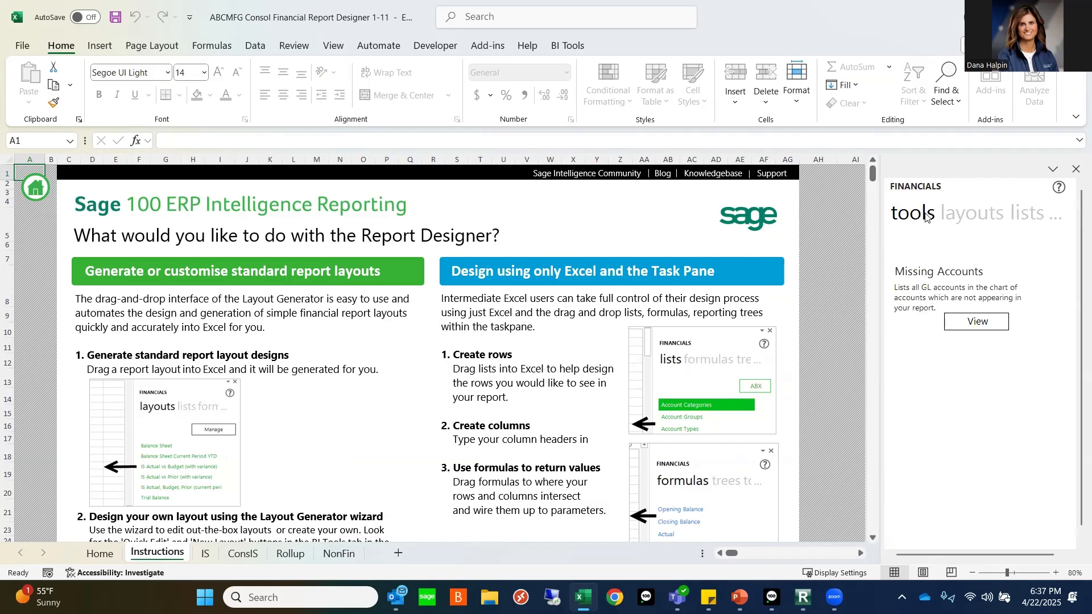
pyautogui.click(953, 218)
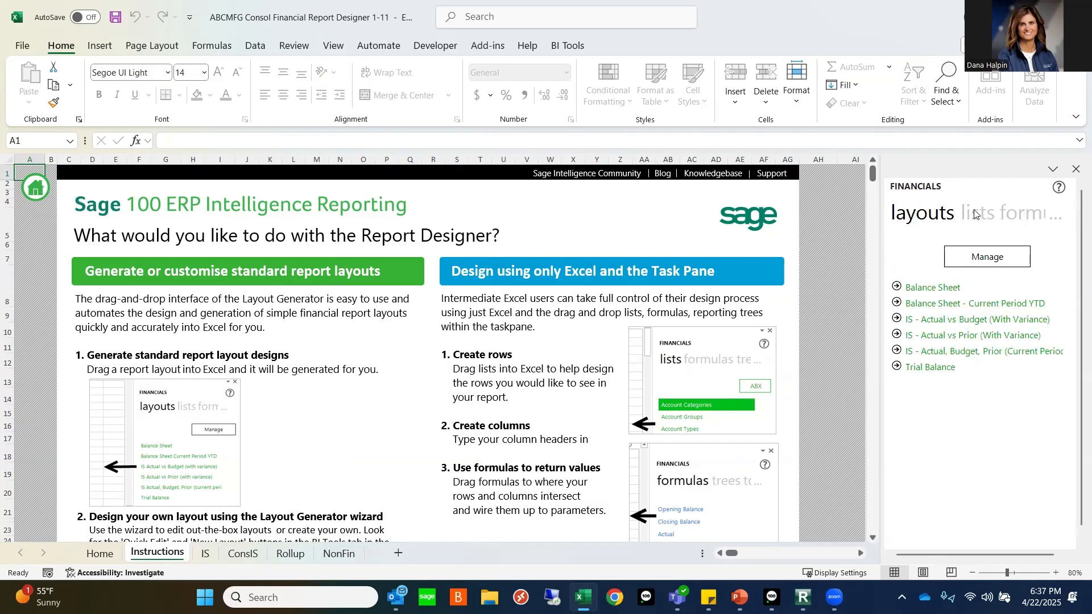
pyautogui.click(987, 214)
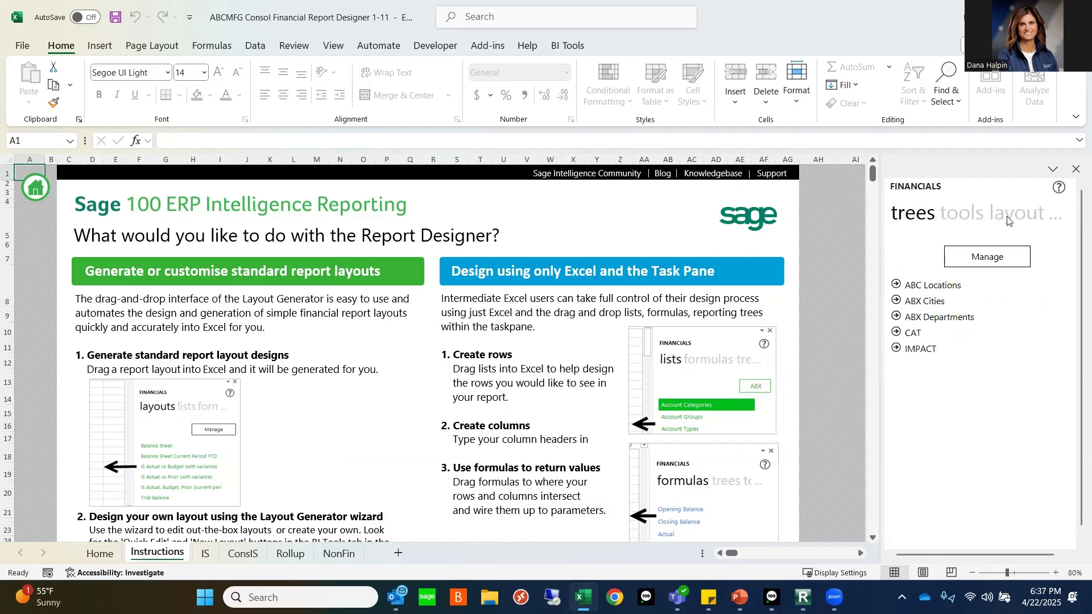
pyautogui.click(1007, 219)
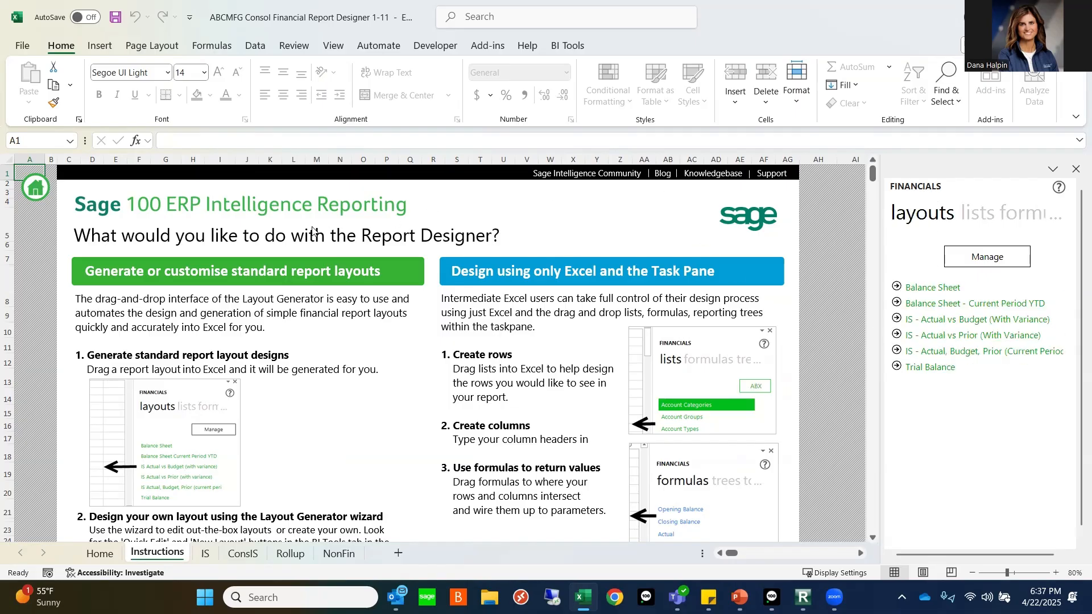
pyautogui.click(479, 46)
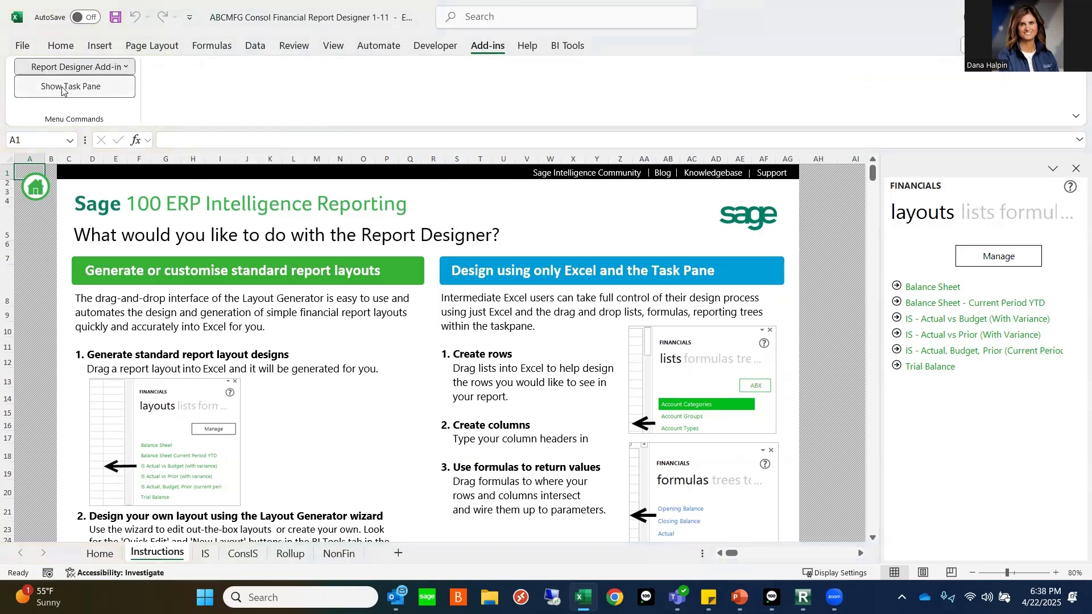
pyautogui.click(268, 97)
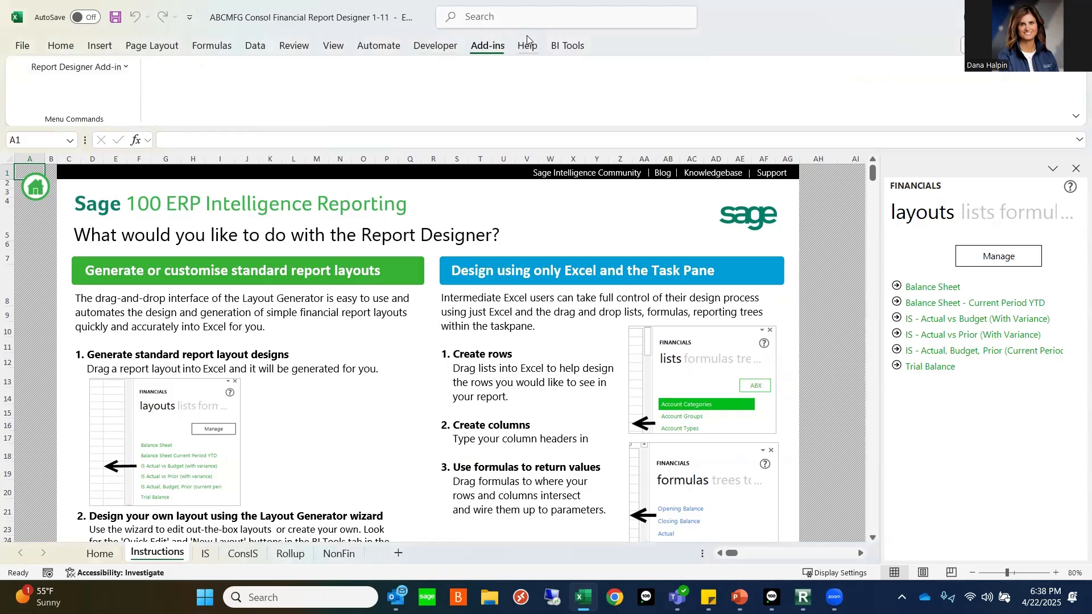
# Examine the Sales distribution instruction's email and file publish options in the BI Tools, and close it without saving.
pyautogui.click(561, 47)
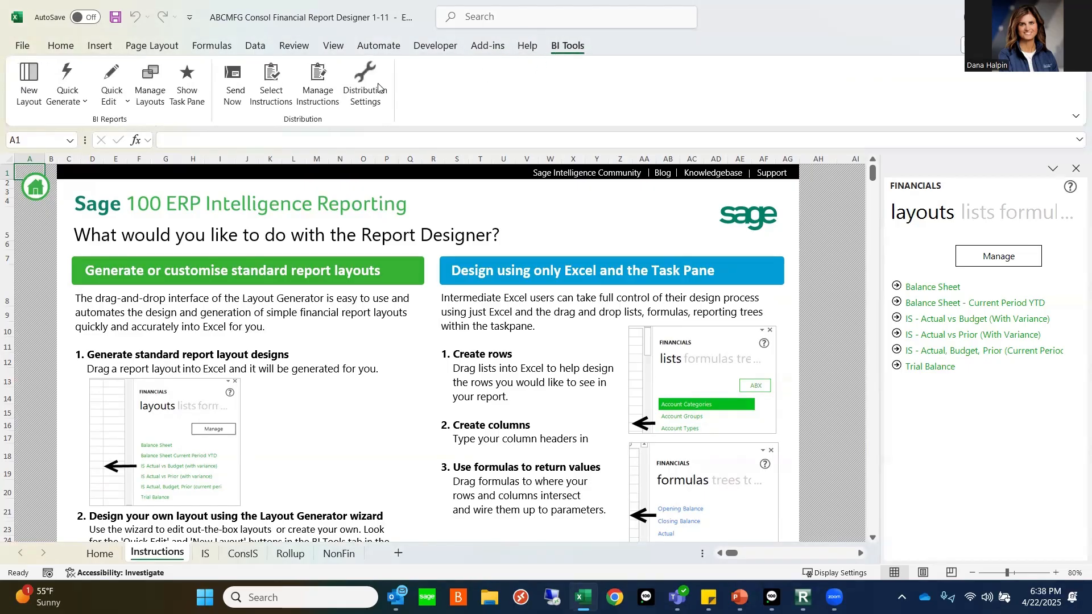
pyautogui.click(313, 92)
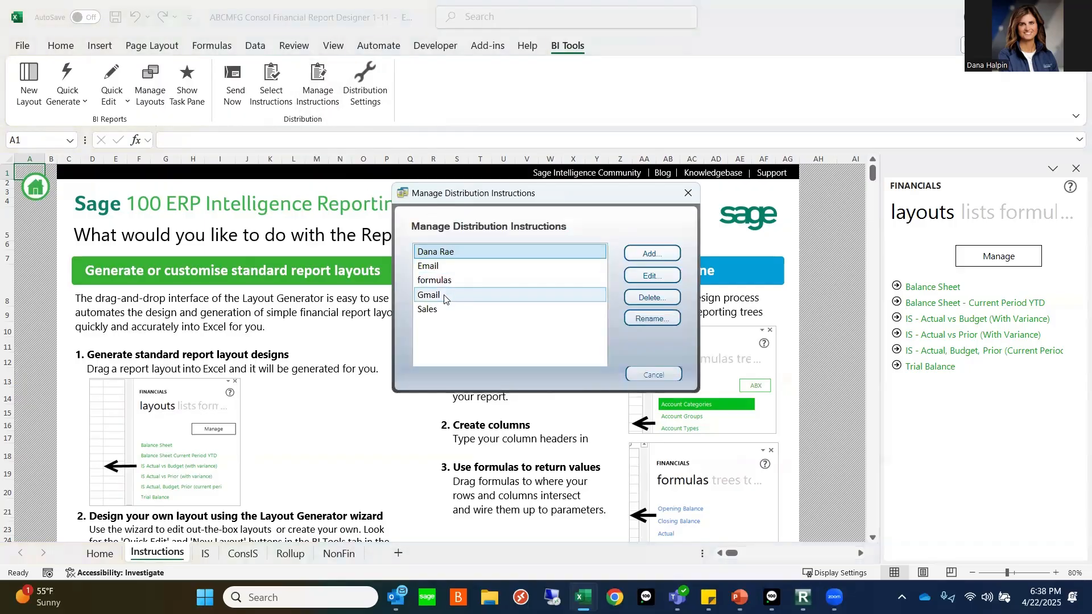
pyautogui.click(432, 309)
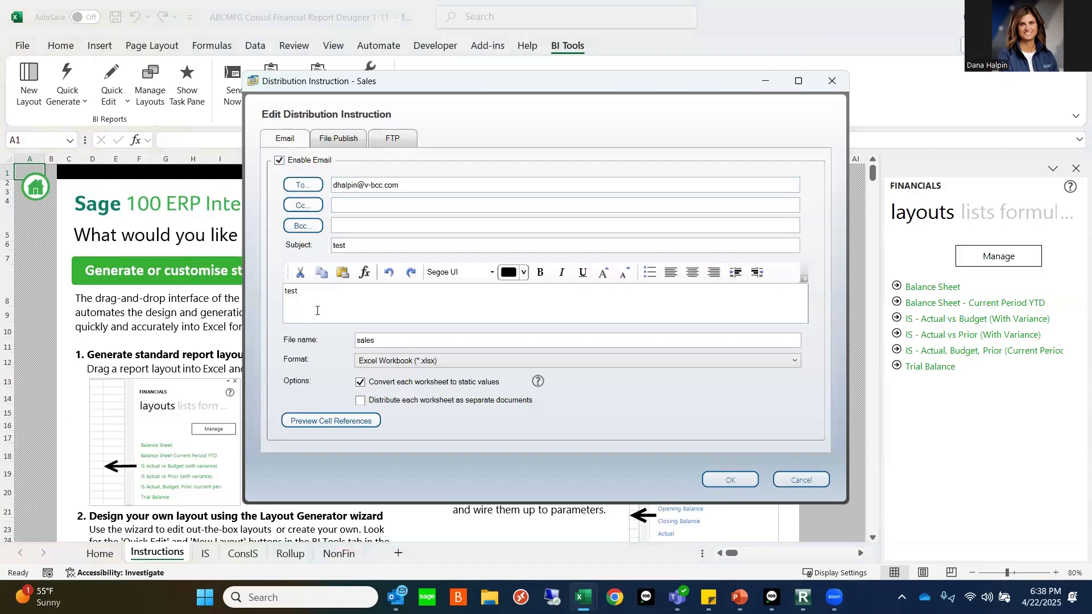
pyautogui.click(349, 139)
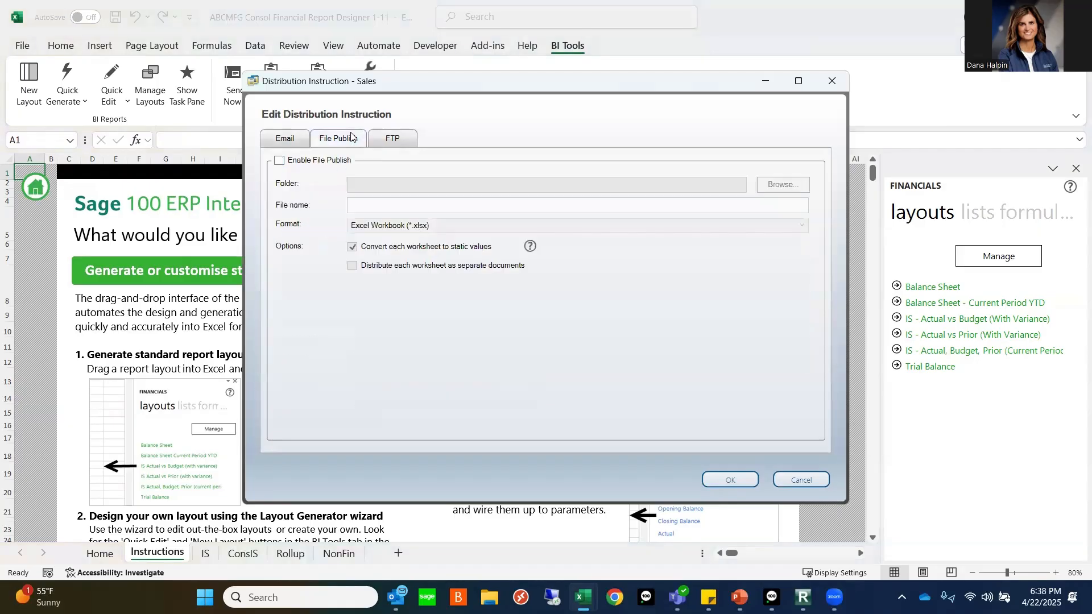
pyautogui.click(279, 161)
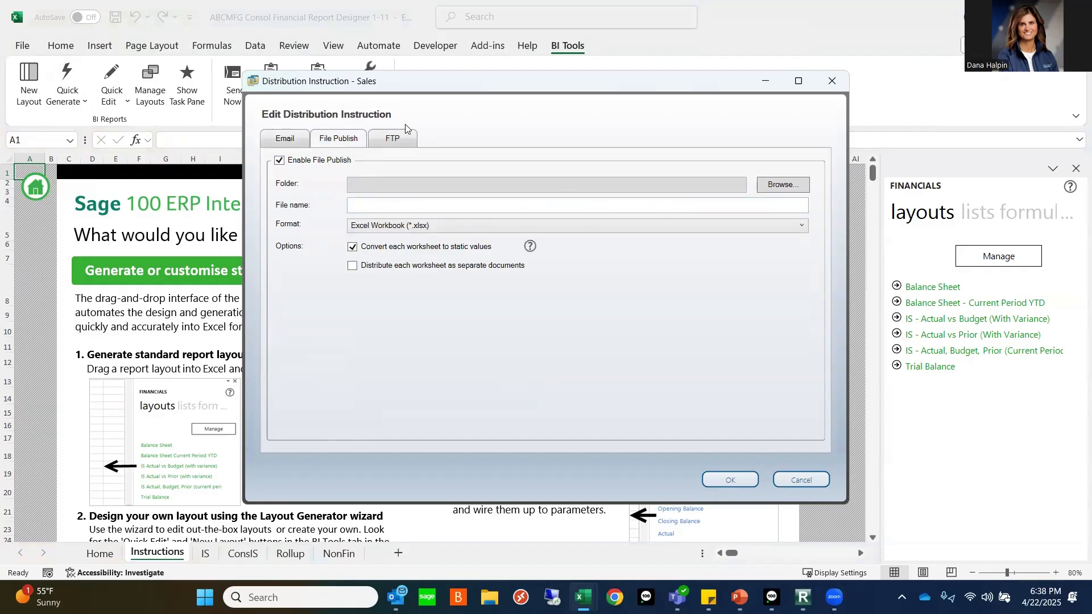
pyautogui.moveTo(504, 82); pyautogui.dragTo(530, 121)
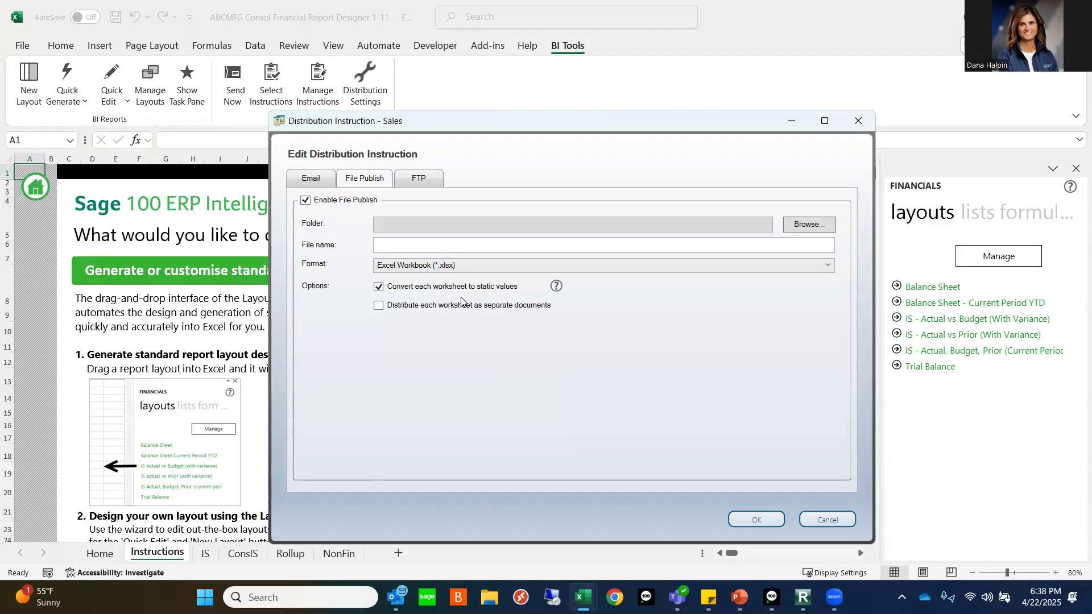
pyautogui.click(860, 121)
pyautogui.click(563, 346)
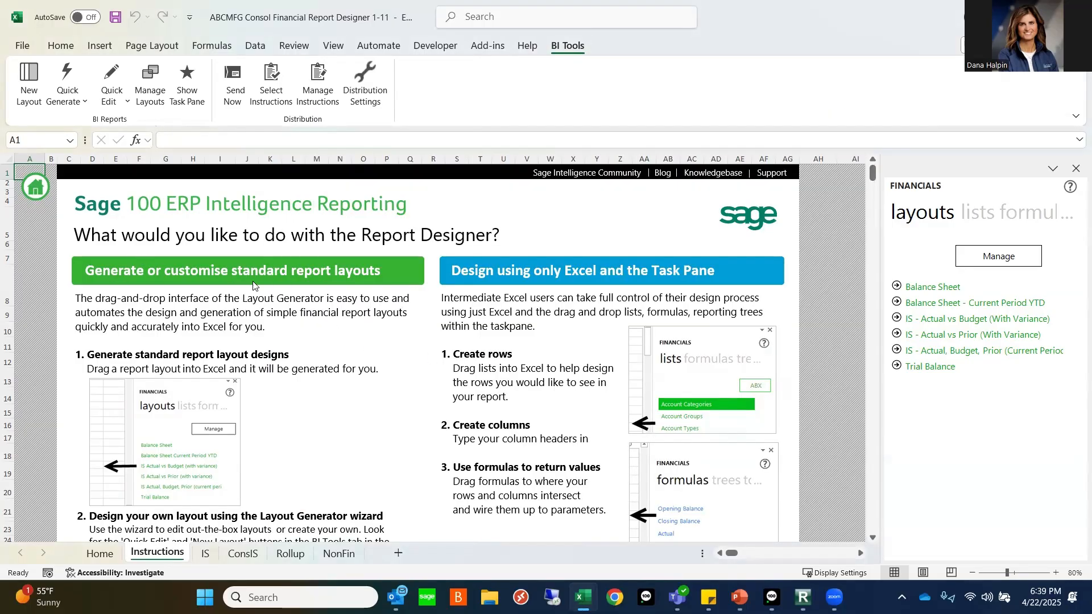
# Add a blank sheet after Instructions and generate the Balance Sheet layout from the Financials task pane.
pyautogui.click(398, 555)
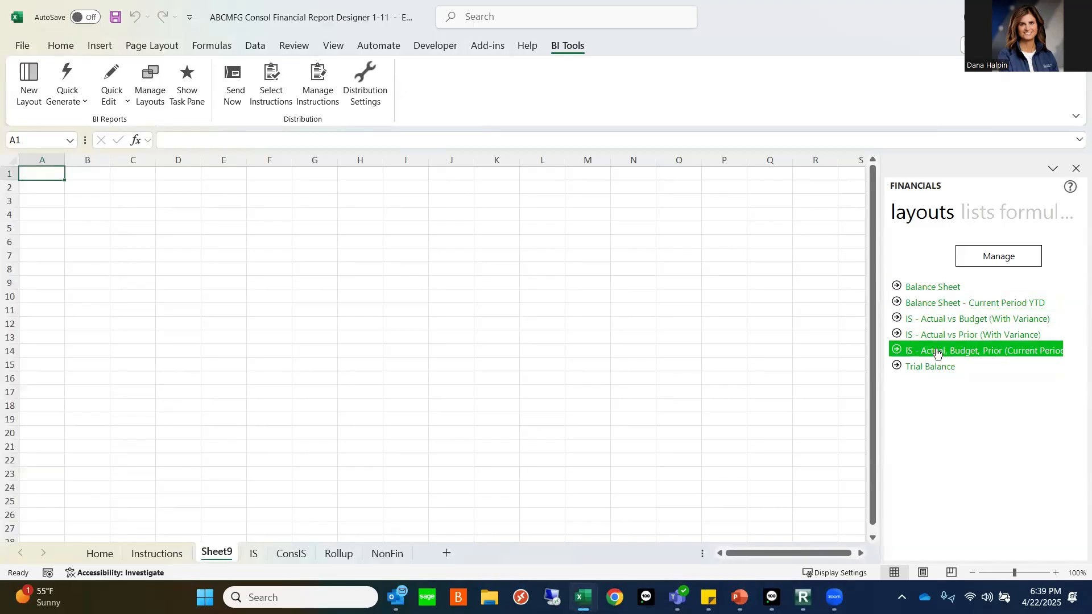
pyautogui.click(932, 289)
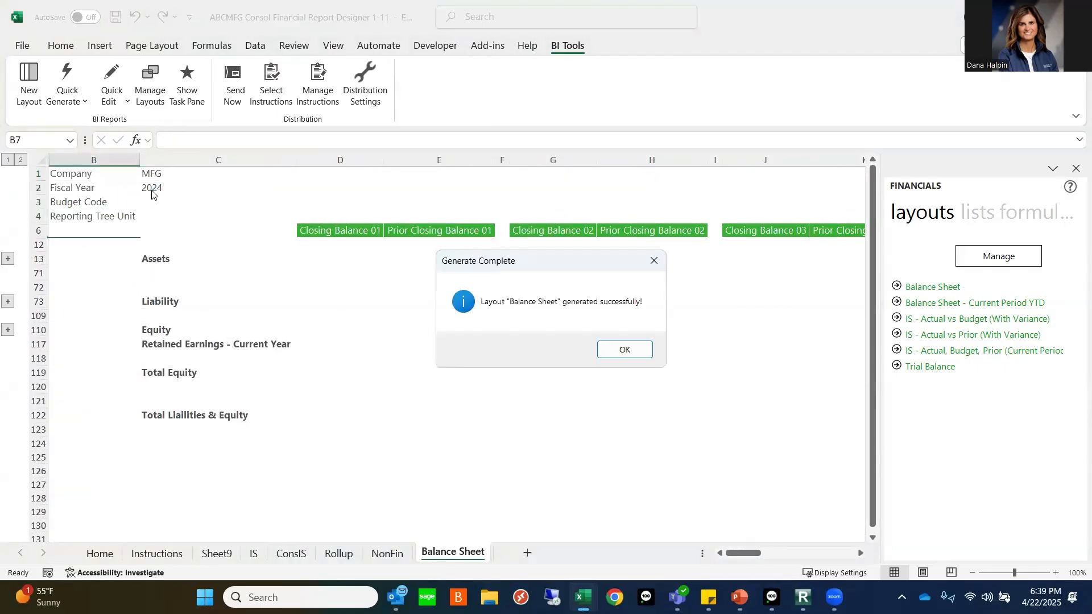
pyautogui.click(609, 351)
# Set the fiscal year of the Balance Sheet report to 2025.
pyautogui.click(170, 187)
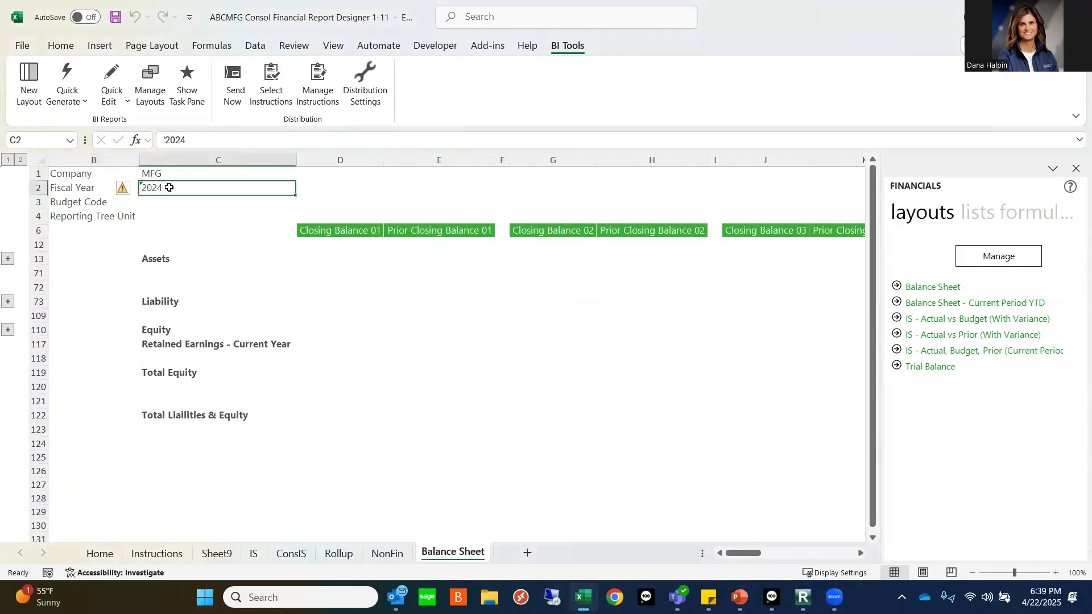
pyautogui.write('2025')
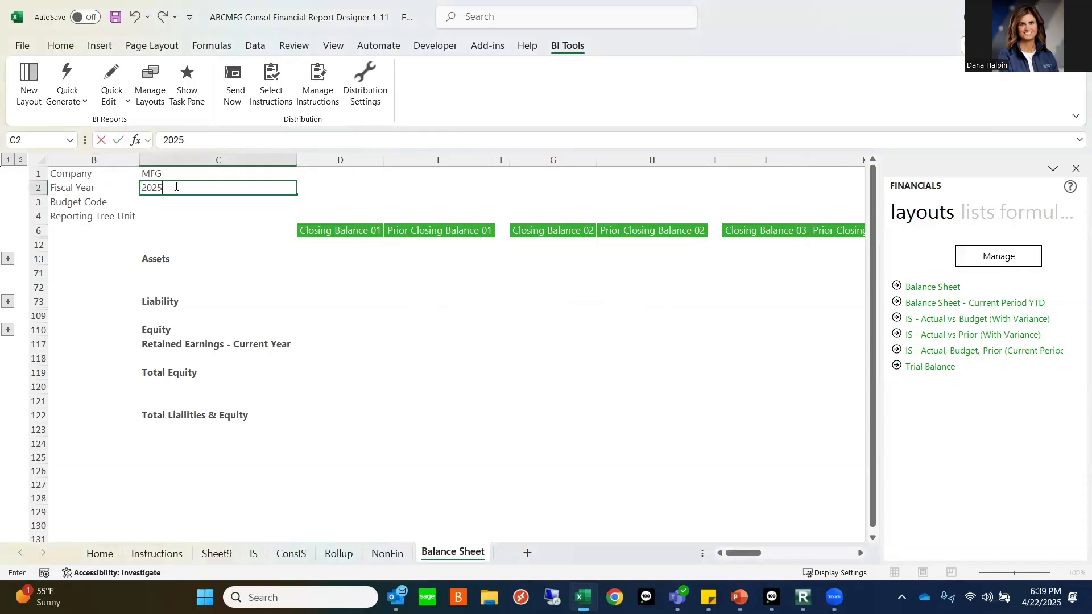
pyautogui.press('Return')
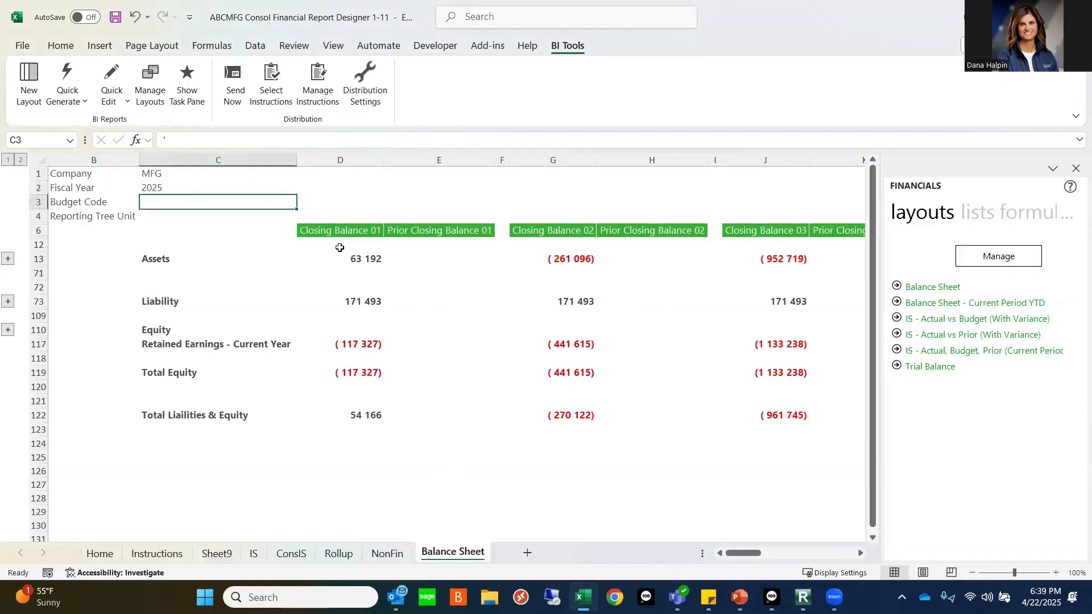
# Expand the Assets group on the Balance Sheet to list its individual accounts.
pyautogui.moveTo(745, 561)
pyautogui.mouseDown()
pyautogui.moveTo(849, 561)
pyautogui.moveTo(740, 560)
pyautogui.mouseUp()
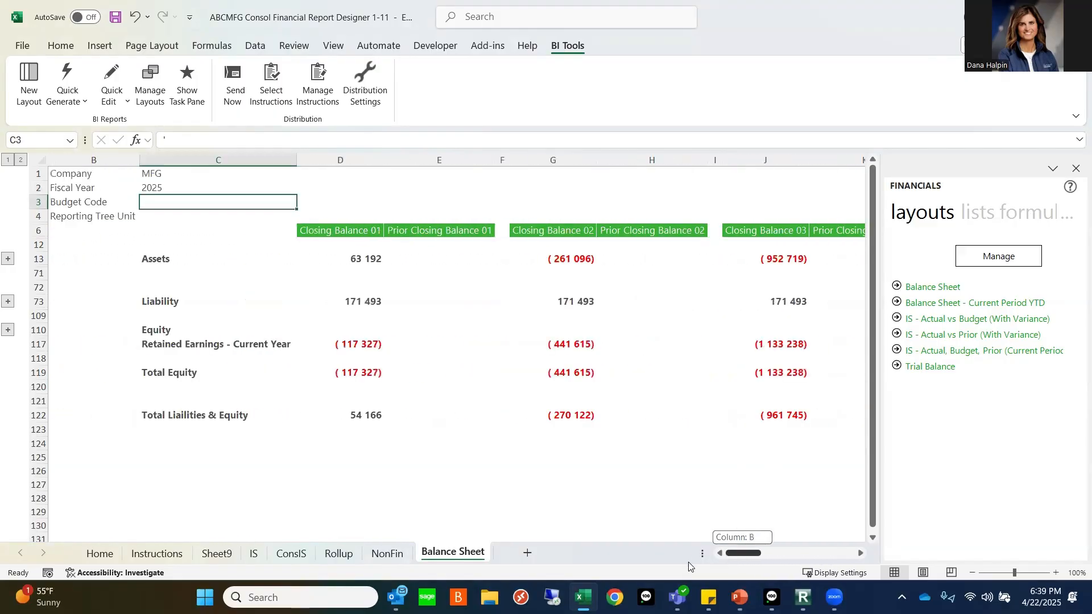
pyautogui.click(8, 260)
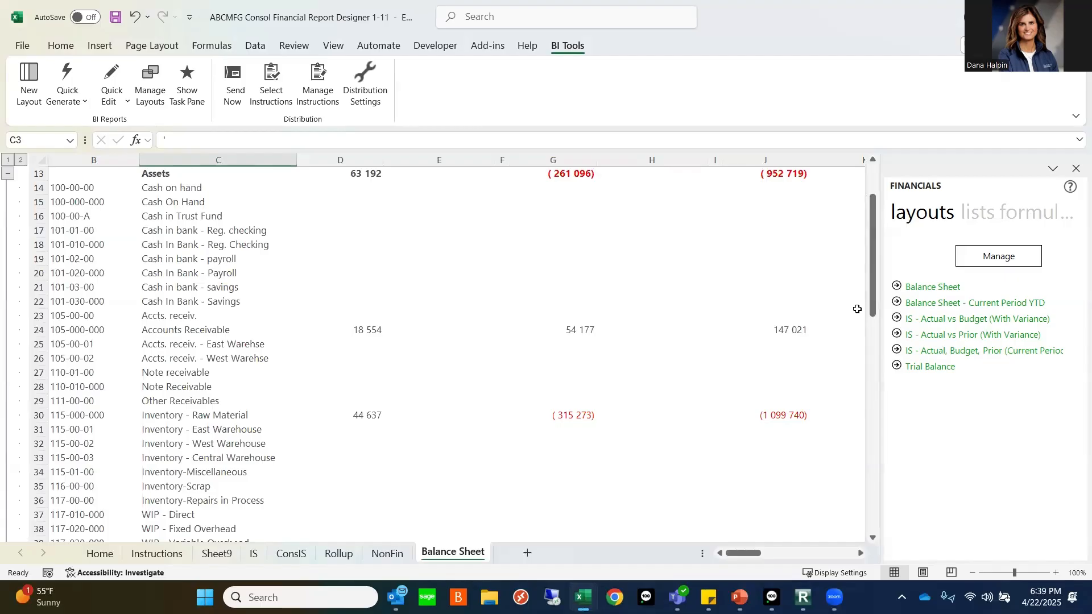
pyautogui.scroll(2, 877, 312)
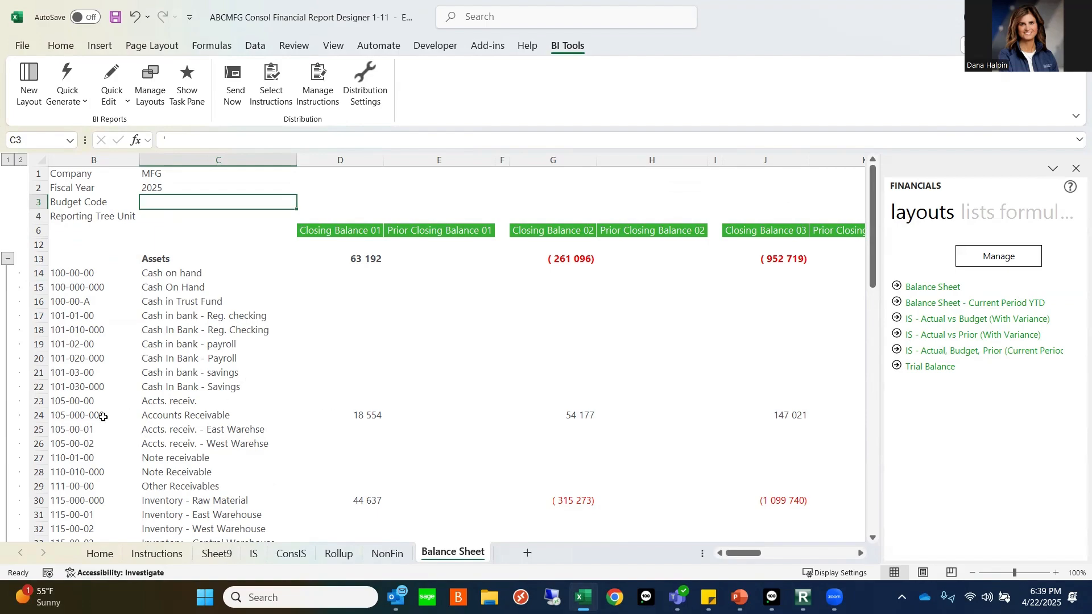
# Drill down into the Closing Balance 01 of Accounts Receivable (105-000-000) and inspect the formula behind its period 1 amount.
pyautogui.click(68, 418)
pyautogui.click(375, 418)
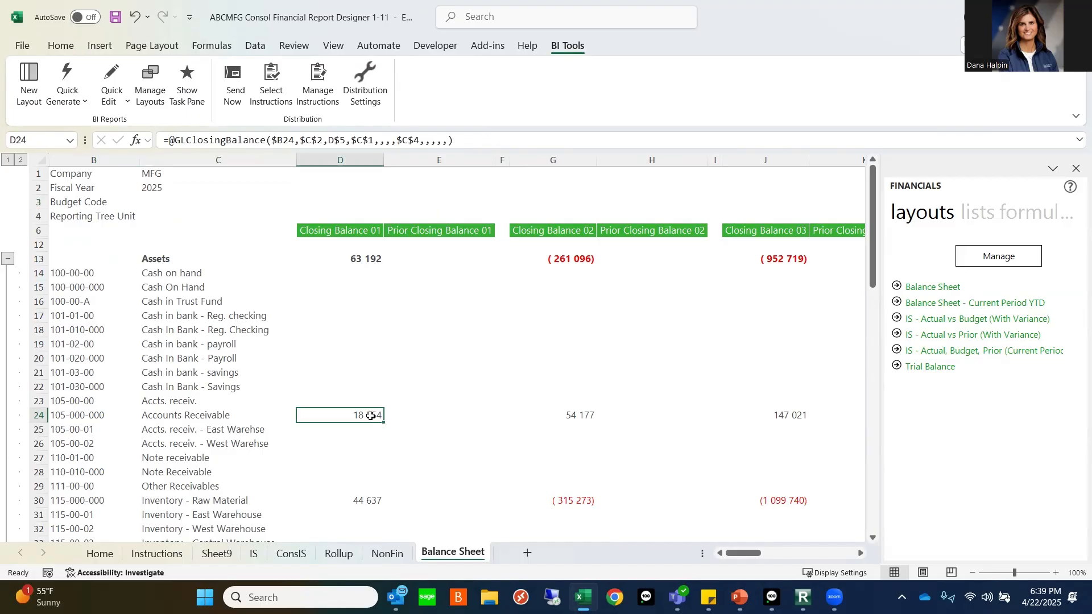
pyautogui.rightClick(371, 416)
pyautogui.click(427, 570)
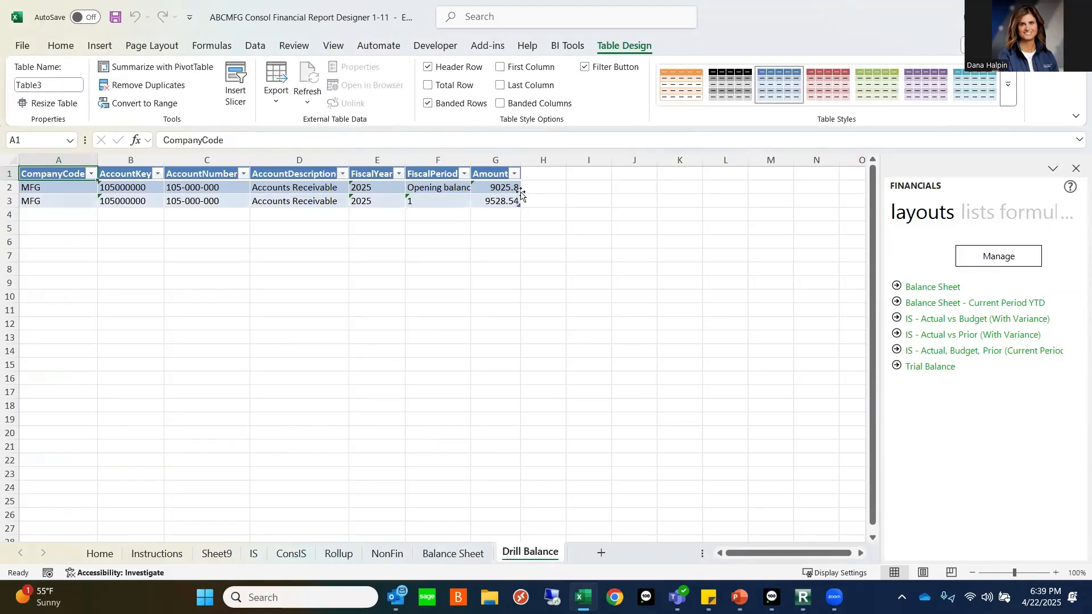
pyautogui.click(488, 203)
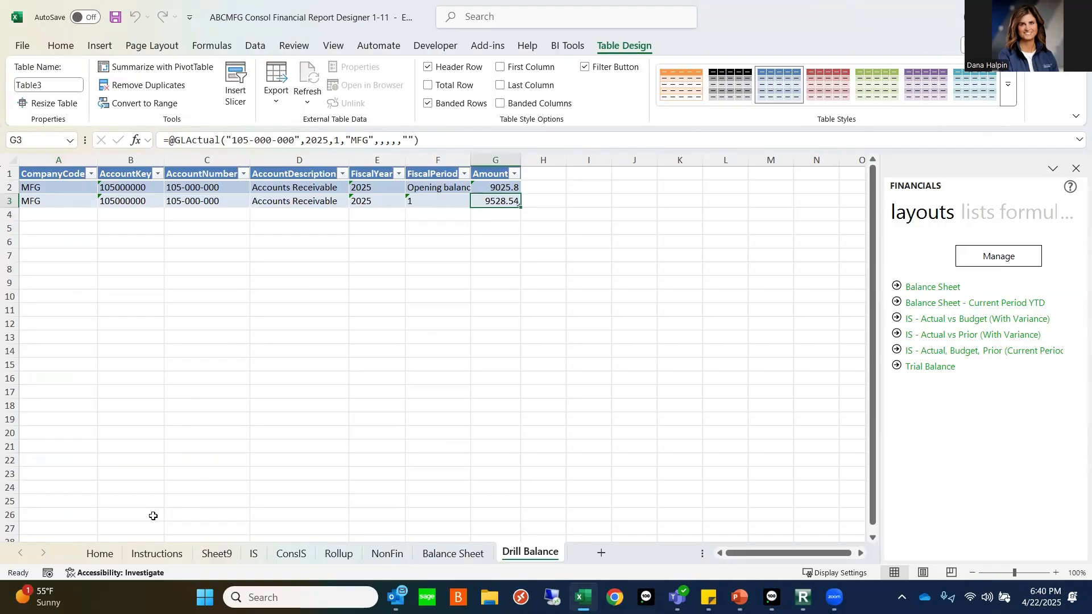
# Collapse the Assets group on the Balance Sheet, and generate the Trial Balance layout from a new blank sheet.
pyautogui.click(434, 553)
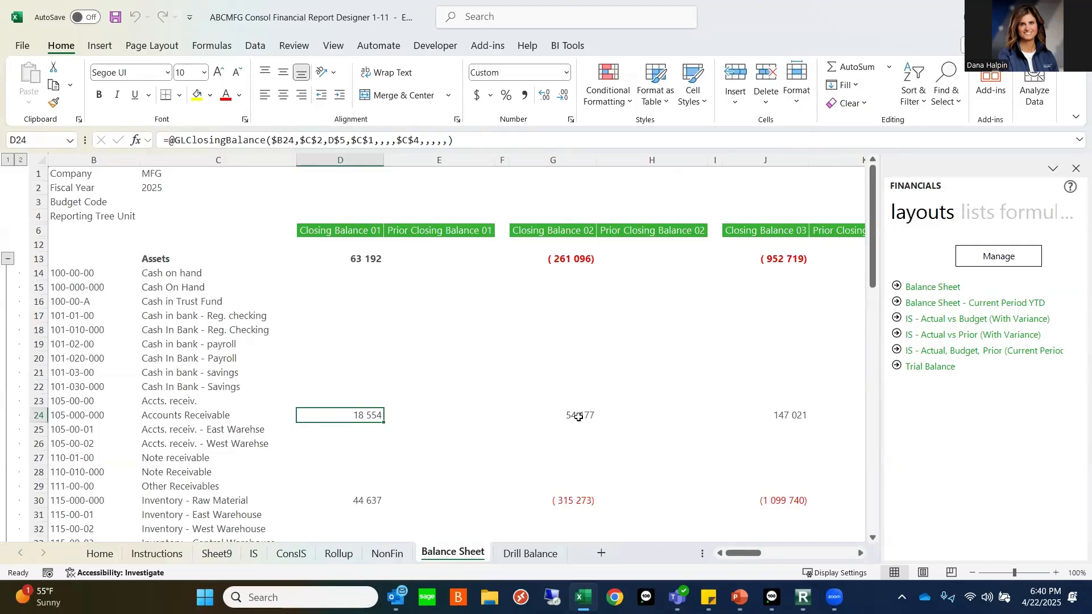
pyautogui.click(7, 261)
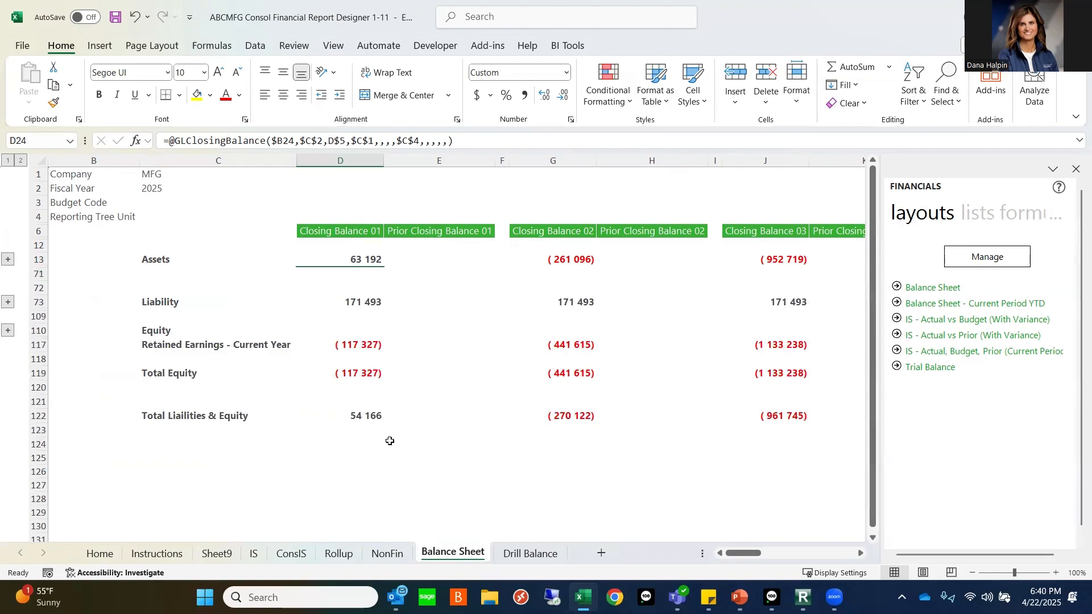
pyautogui.click(600, 556)
pyautogui.click(927, 368)
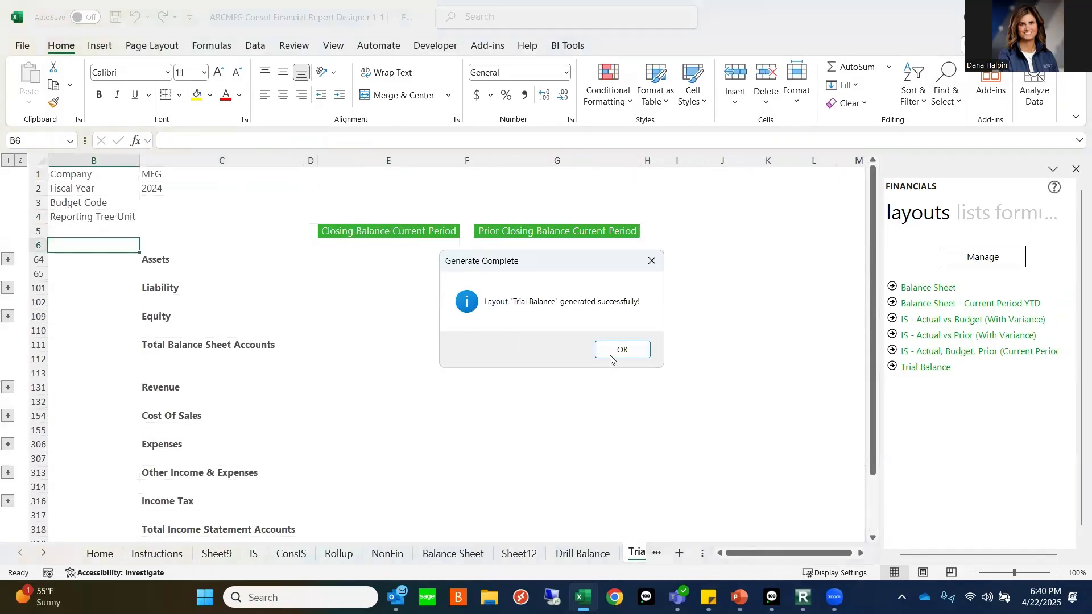
pyautogui.click(614, 353)
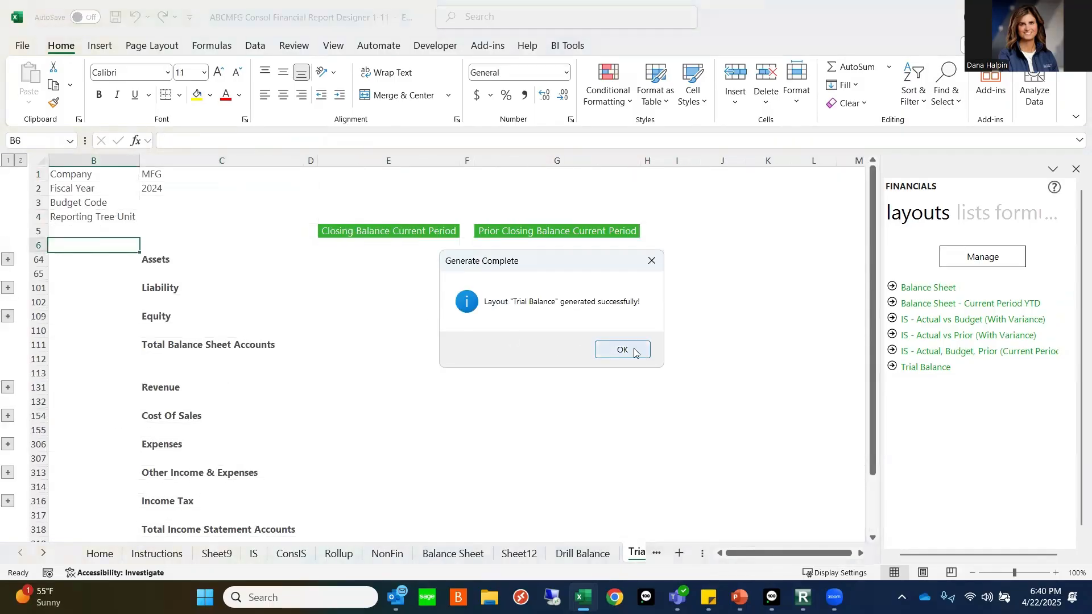
# Expand the Assets accounts on the Trial Balance and set its fiscal year to 2025.
pyautogui.click(8, 260)
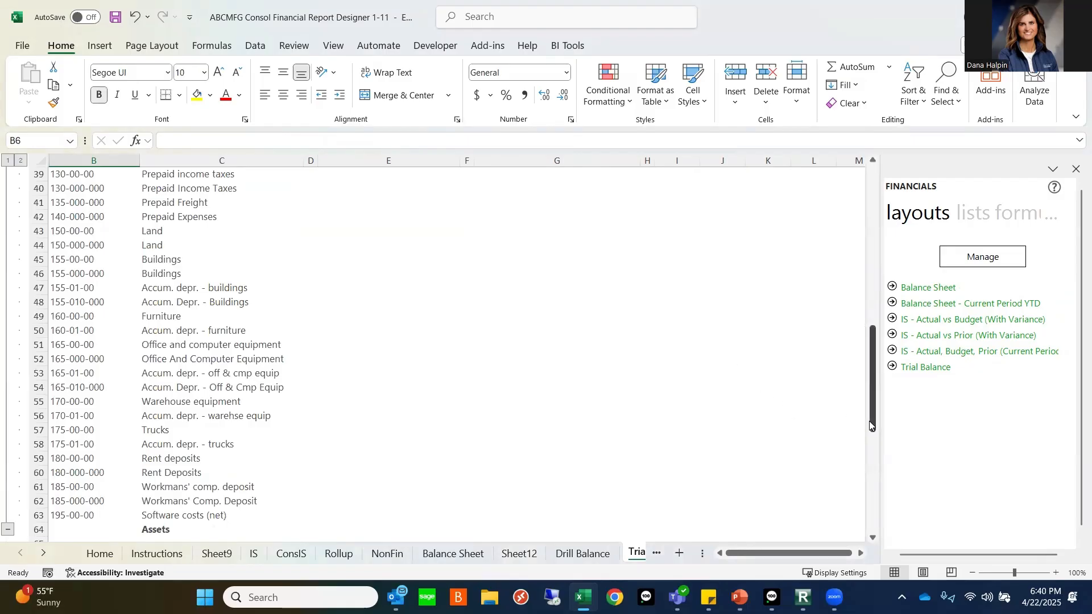
pyautogui.moveTo(870, 421); pyautogui.dragTo(860, 236)
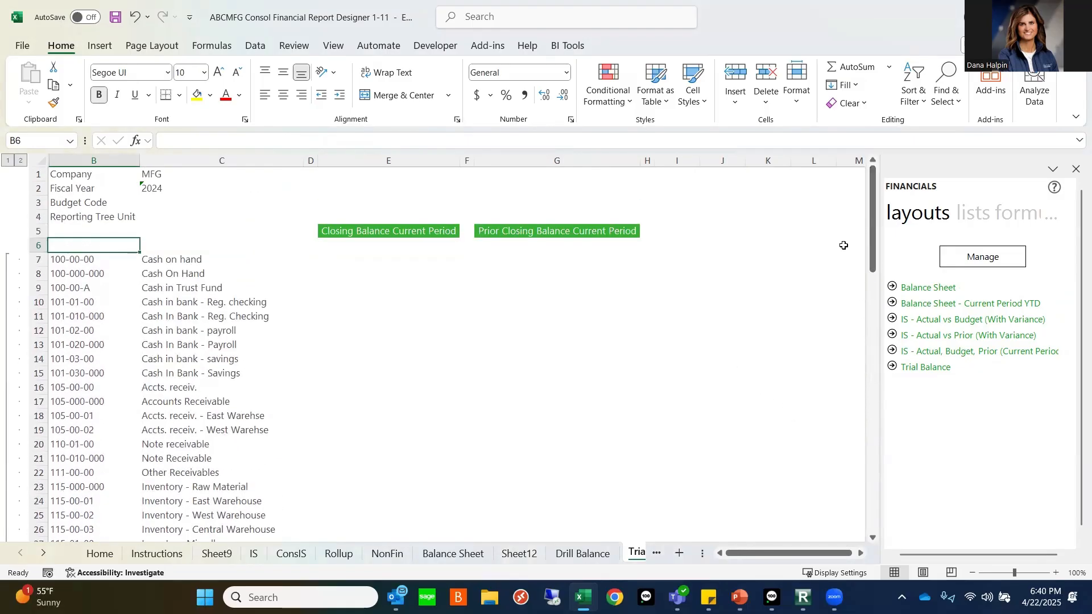
pyautogui.click(153, 190)
pyautogui.write('20')
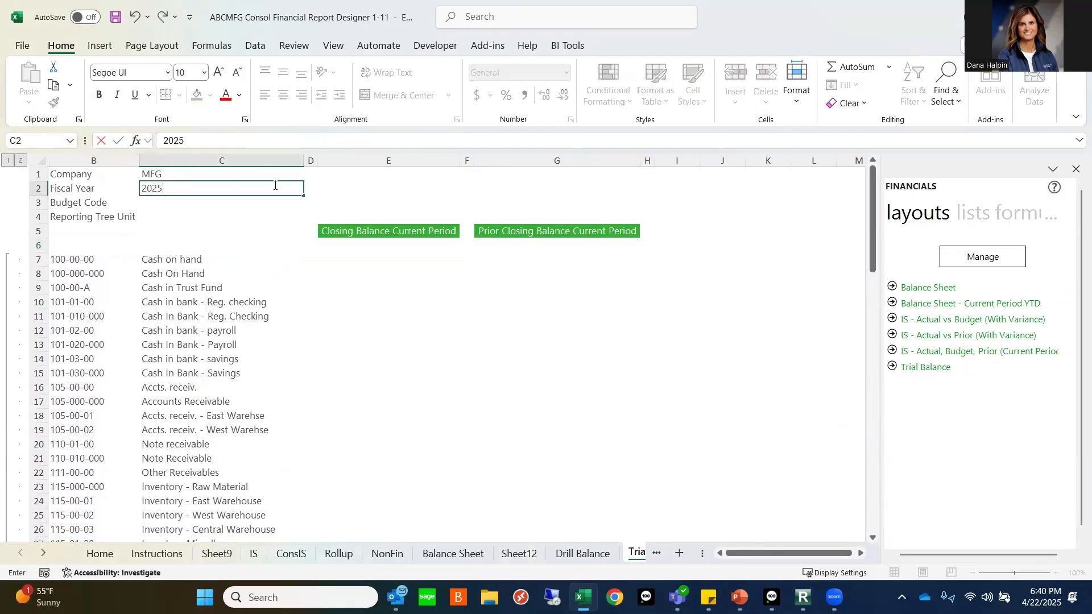
pyautogui.press('Return')
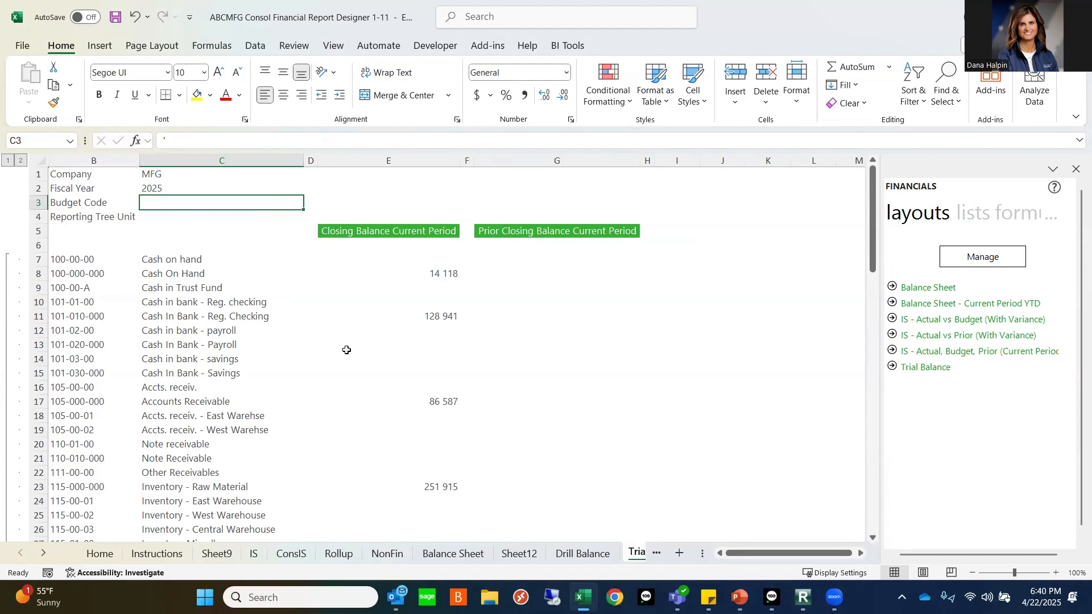
# Inspect the current-period closing balance formula for Cash On Hand, and collapse all account groups on the Trial Balance.
pyautogui.scroll(-10, 347, 350)
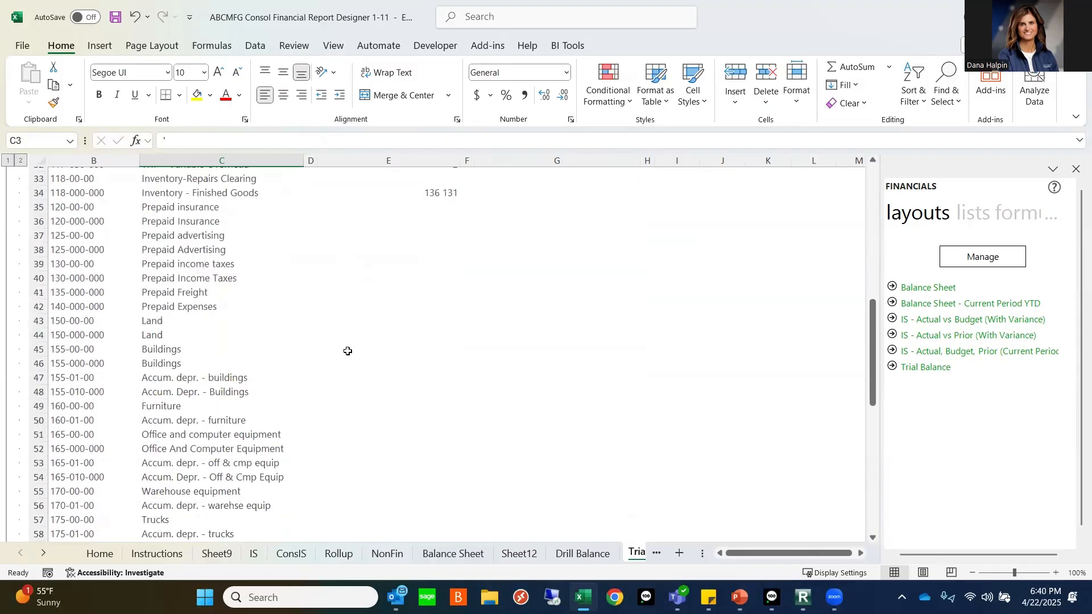
pyautogui.scroll(11, 348, 351)
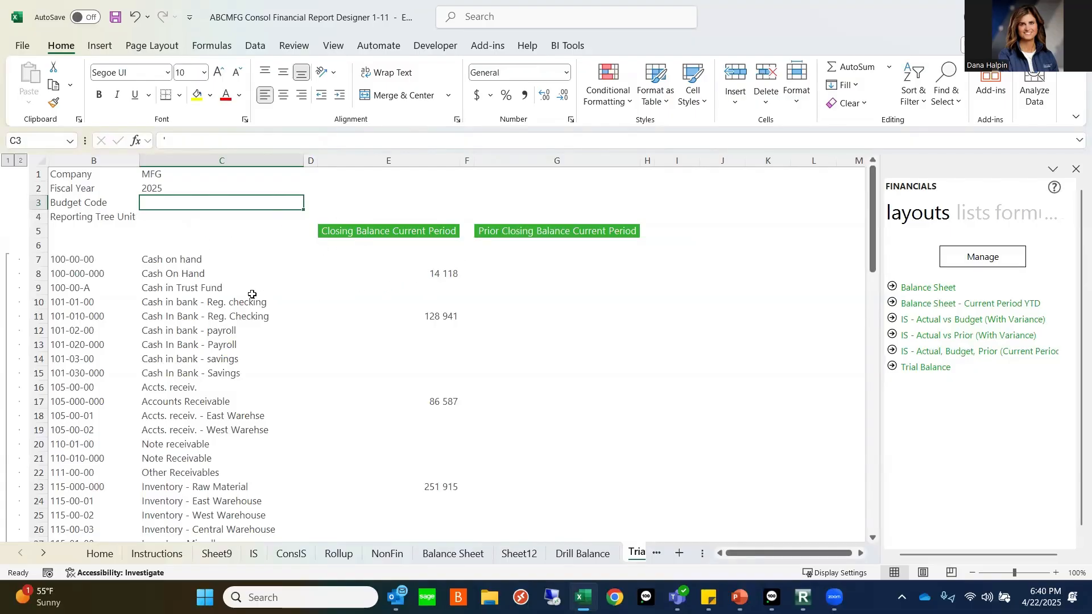
pyautogui.click(429, 276)
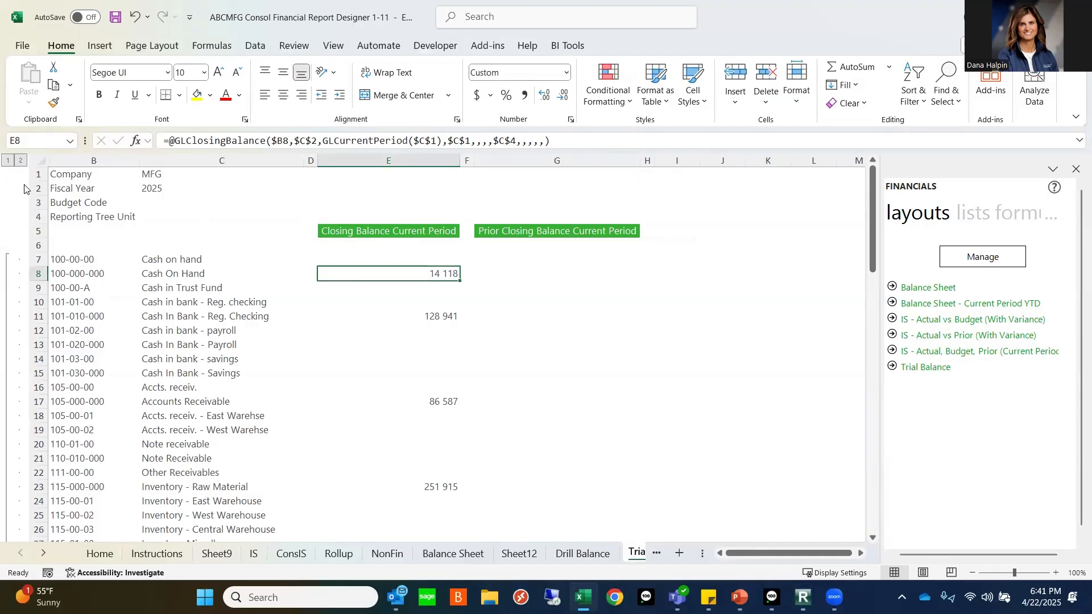
pyautogui.click(5, 161)
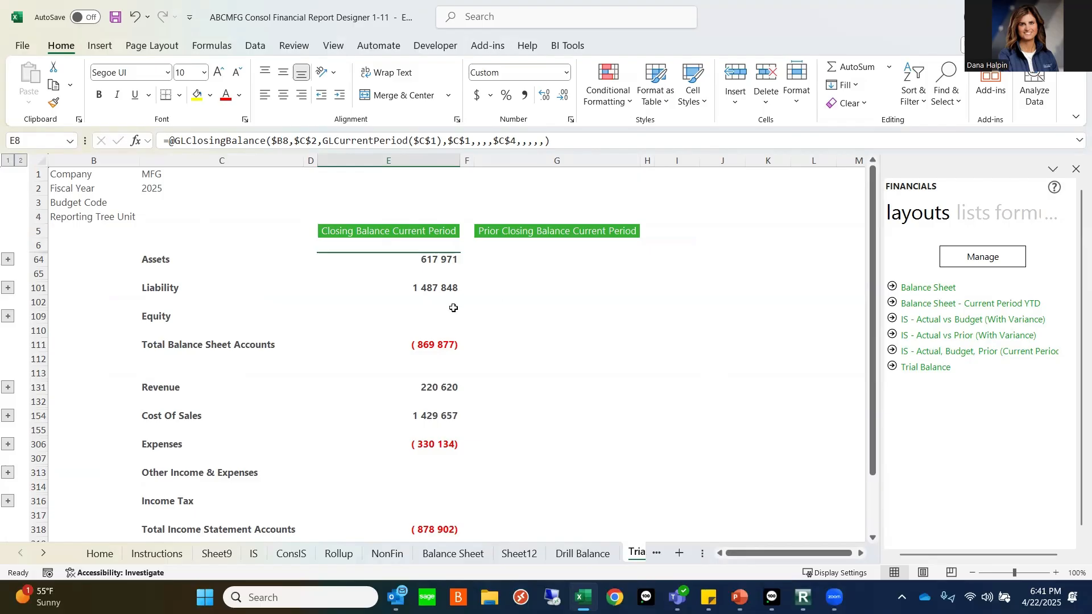
# Open the IS income statement sheet and show the formulas list in the Financials task pane.
pyautogui.click(157, 553)
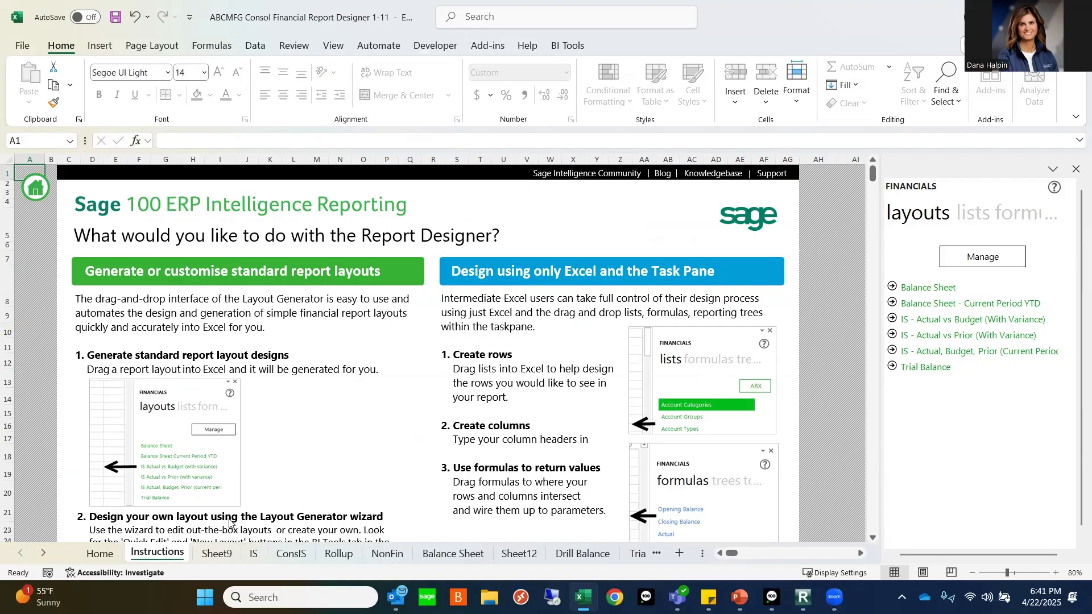
pyautogui.click(254, 554)
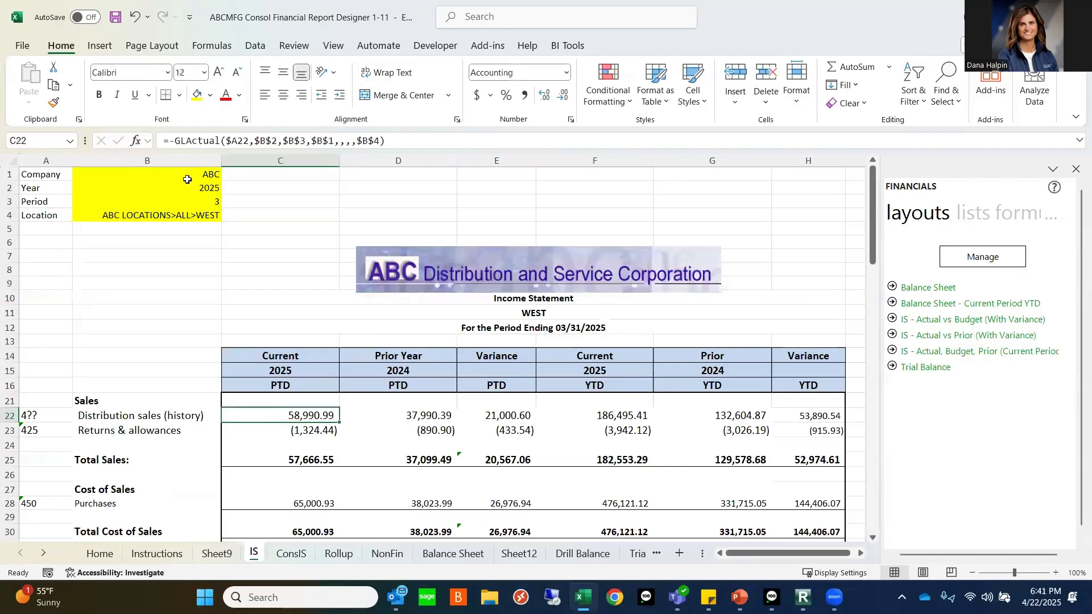
pyautogui.click(188, 179)
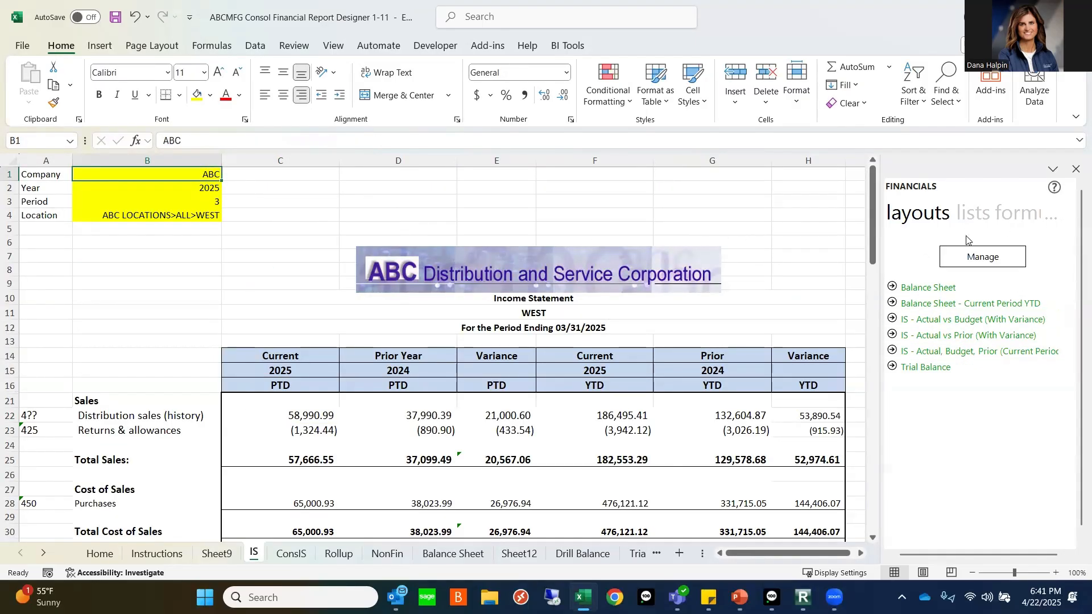
pyautogui.click(974, 218)
pyautogui.click(976, 218)
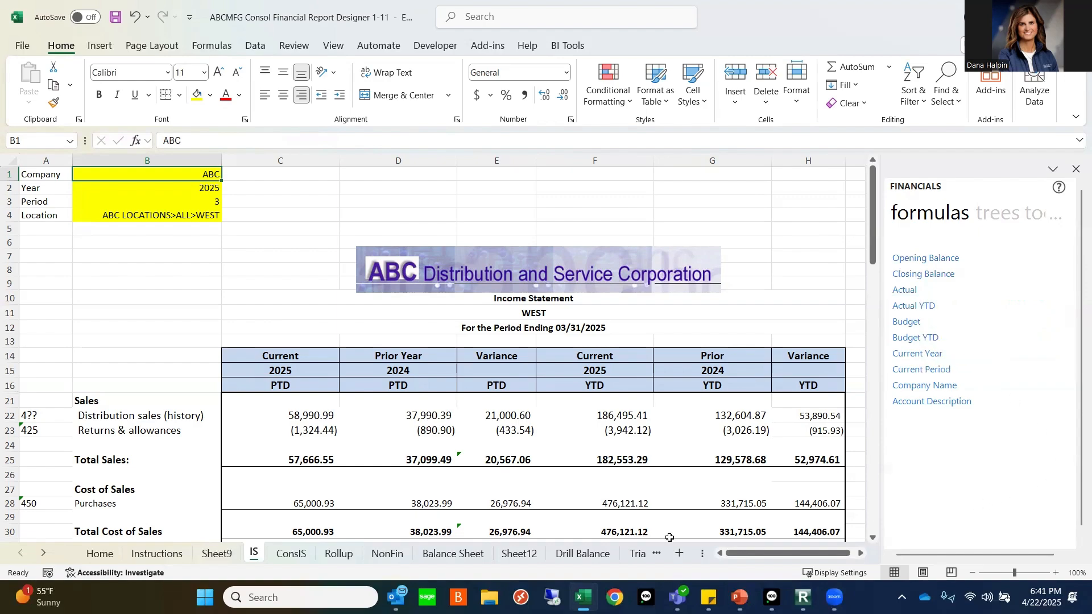
# Inspect the GLActual formula behind the current-year PTD Distribution sales in C22, leaving the formula unedited.
pyautogui.click(298, 416)
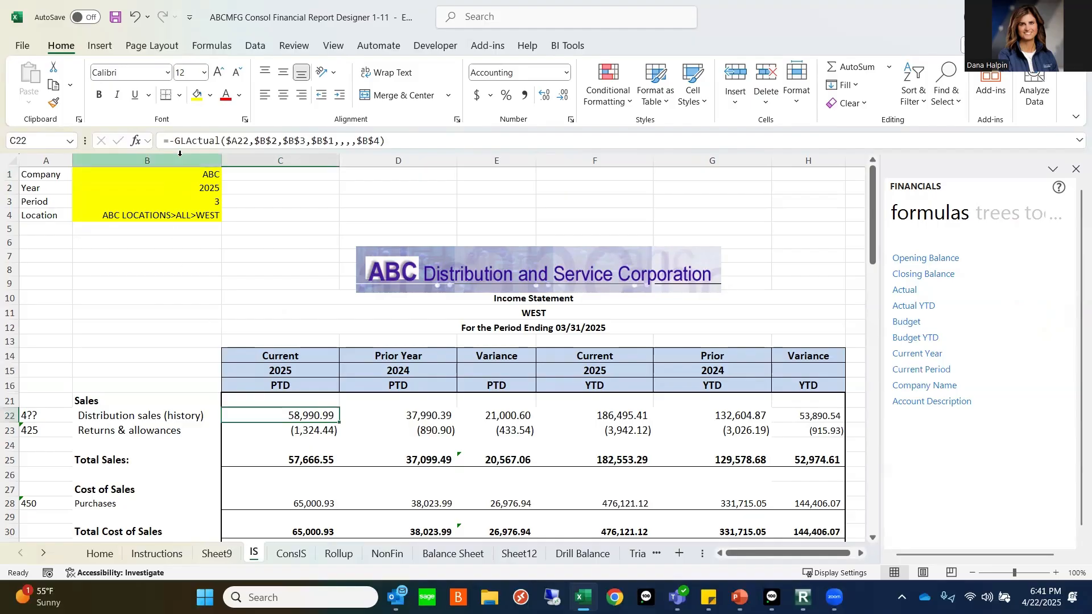
pyautogui.moveTo(173, 141); pyautogui.dragTo(445, 134)
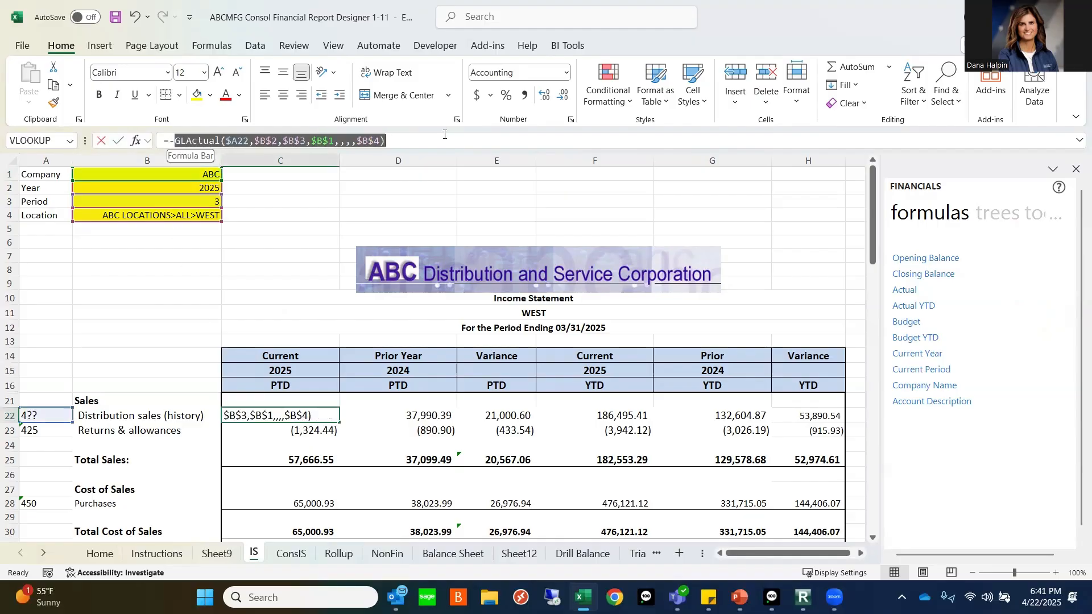
pyautogui.click(280, 242)
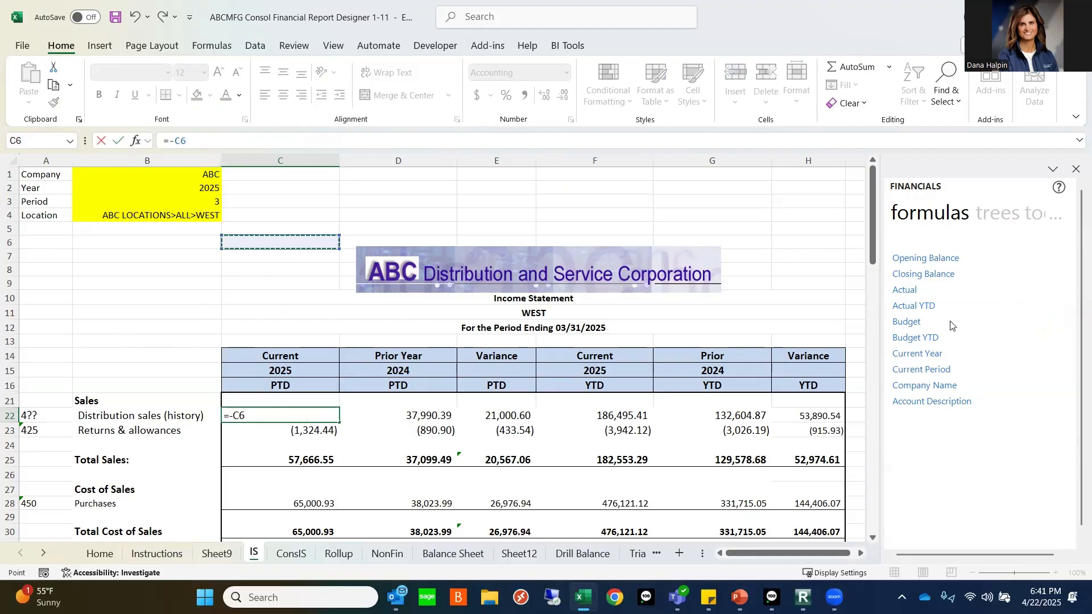
pyautogui.press('Escape')
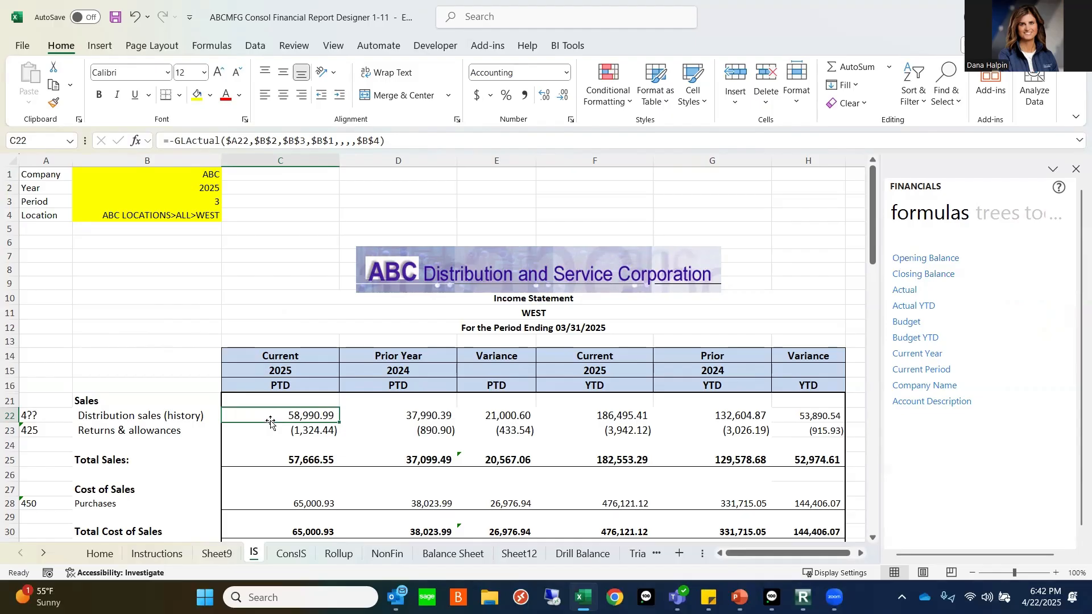
# Review the GLActual function arguments of C22 from GLLink through ReportTreeUnitPath, and close them unchanged.
pyautogui.click(135, 141)
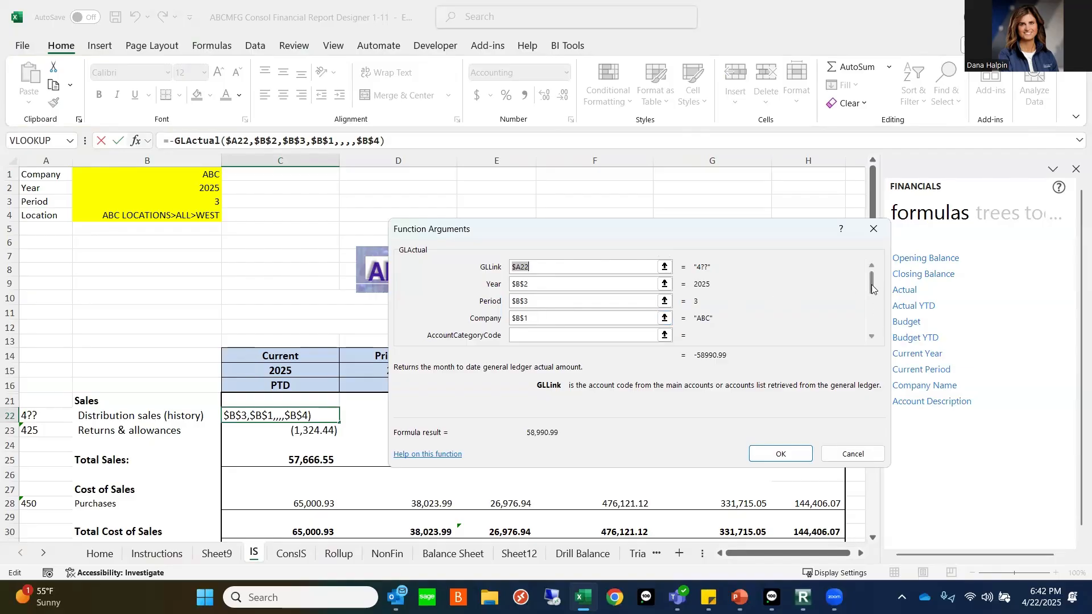
pyautogui.click(874, 337)
pyautogui.click(874, 337)
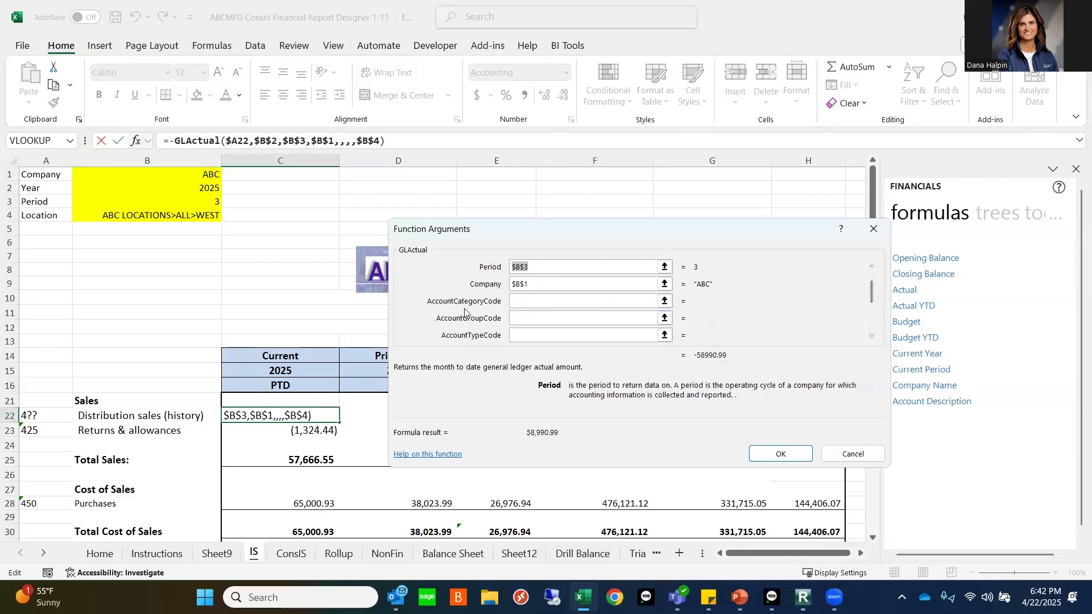
pyautogui.click(874, 337)
pyautogui.click(874, 337)
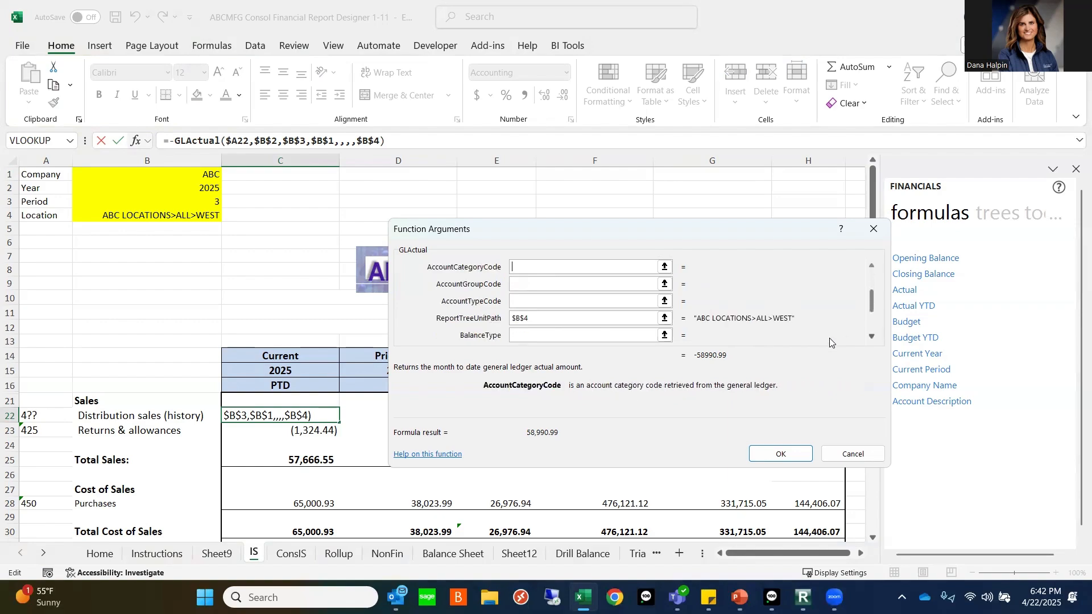
pyautogui.doubleClick(536, 319)
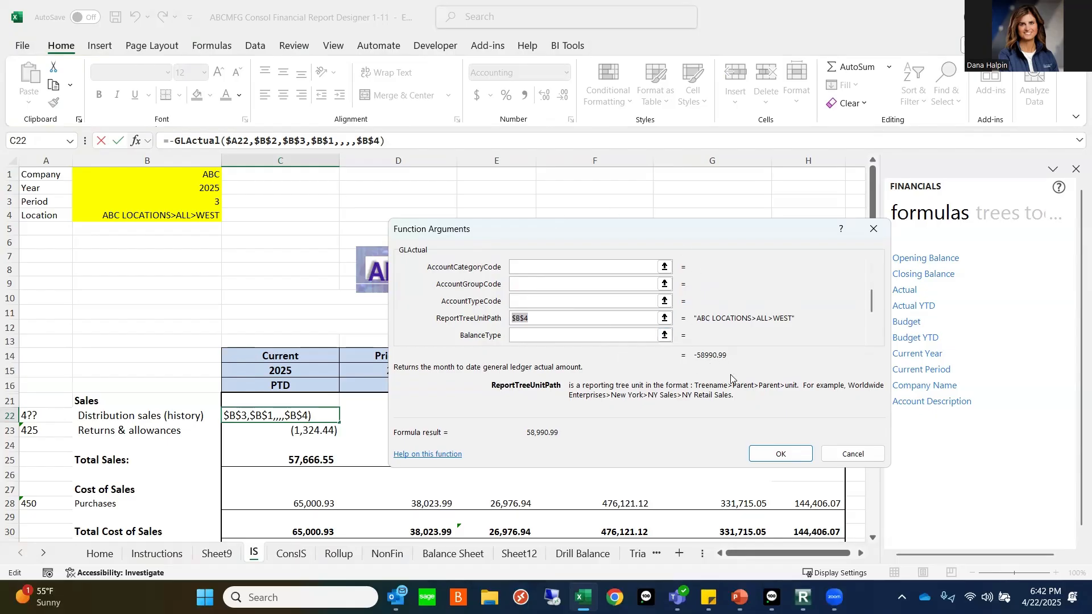
pyautogui.click(781, 454)
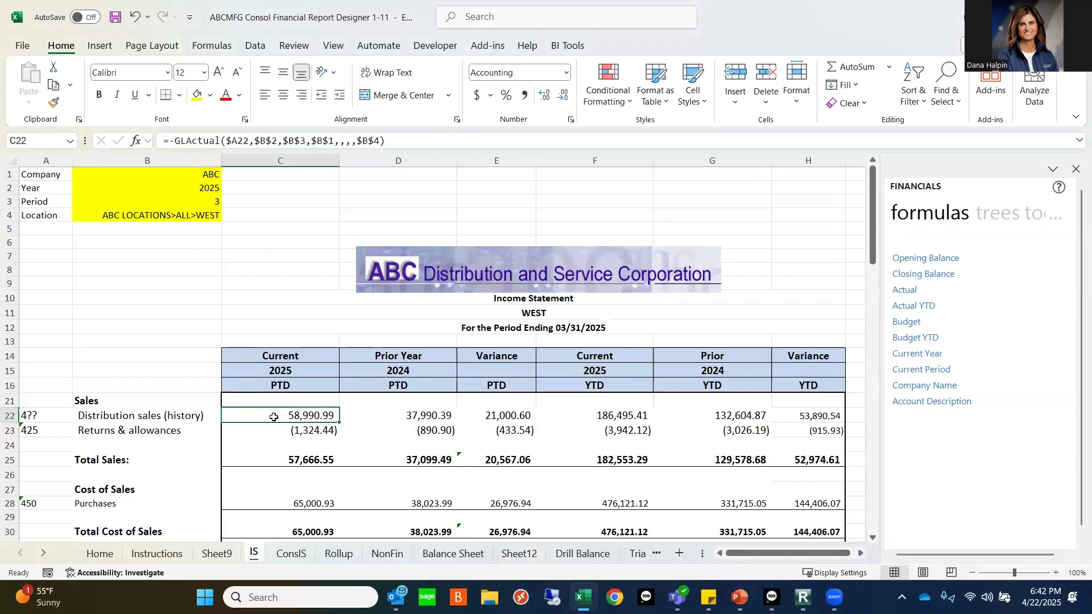
# Recalculate the income statement for period 4, followed by period 5.
pyautogui.click(205, 200)
pyautogui.write('4')
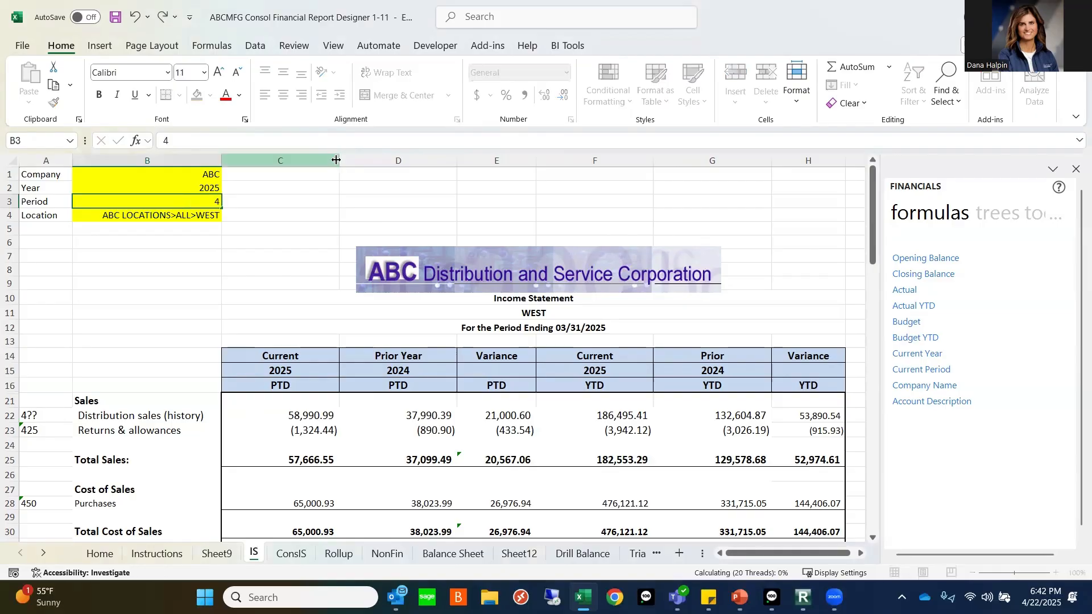
pyautogui.press('Return')
pyautogui.press('Up')
pyautogui.write('5')
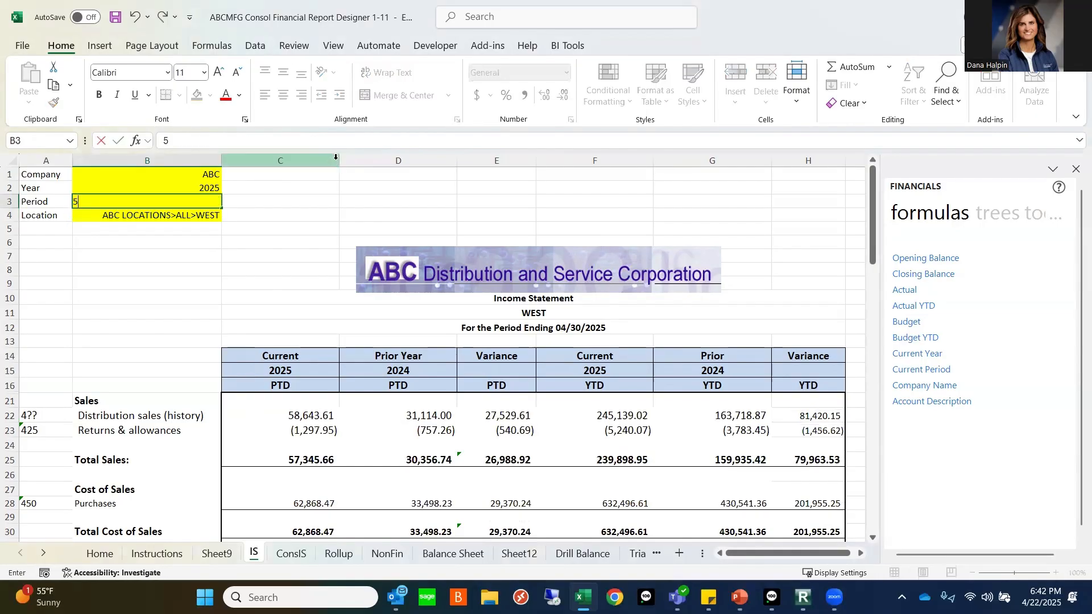
pyautogui.press('Return')
pyautogui.press('Up')
pyautogui.press('Up')
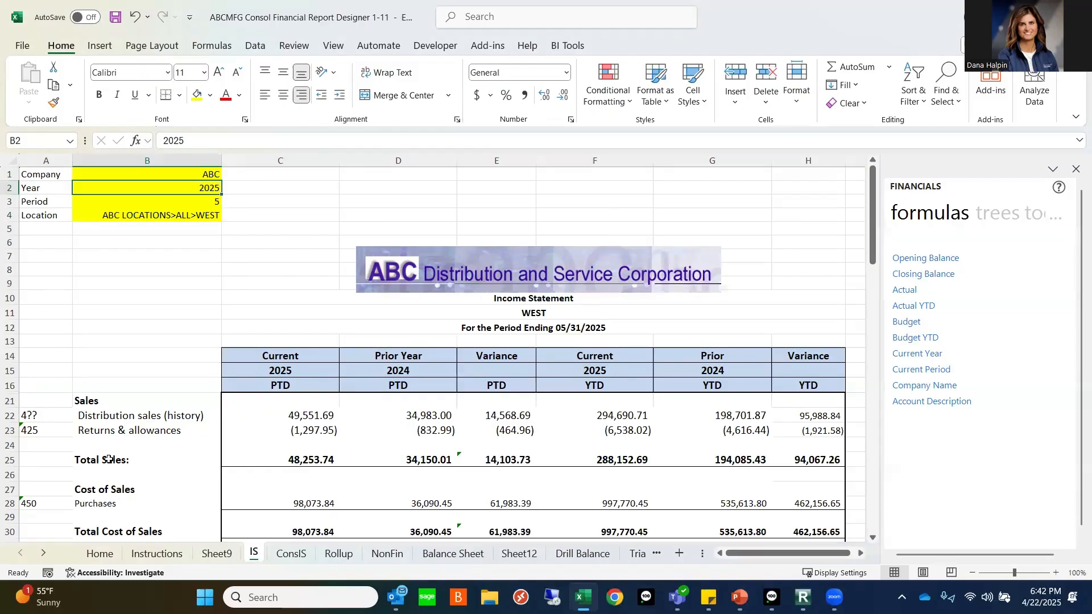
# Examine the 4?? account mask for Distribution sales, the expense account rows further down, and the sales formula in C22.
pyautogui.click(40, 418)
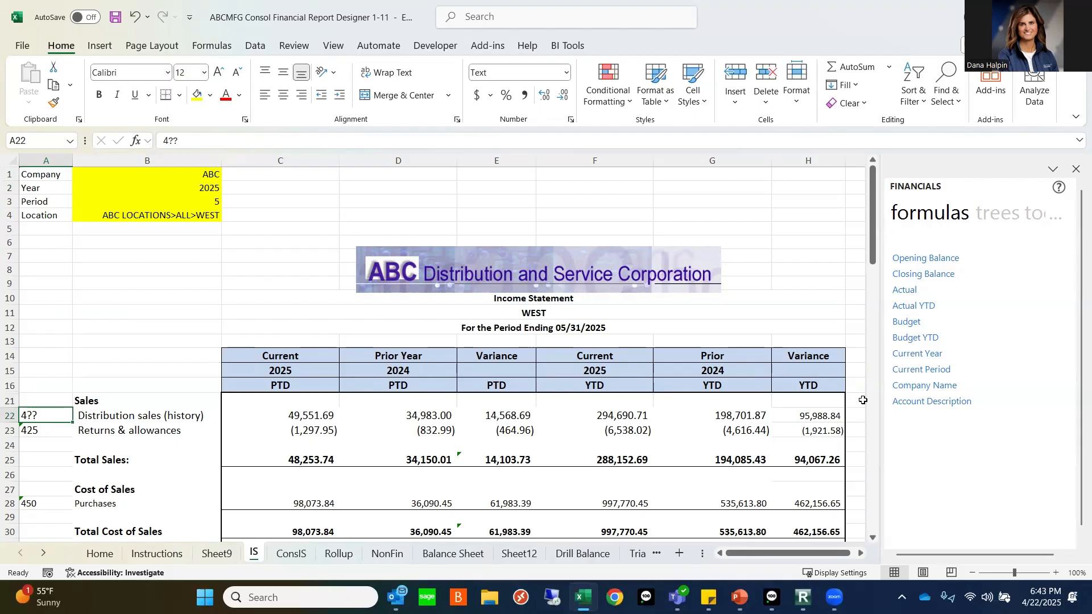
pyautogui.moveTo(873, 236); pyautogui.dragTo(894, 330)
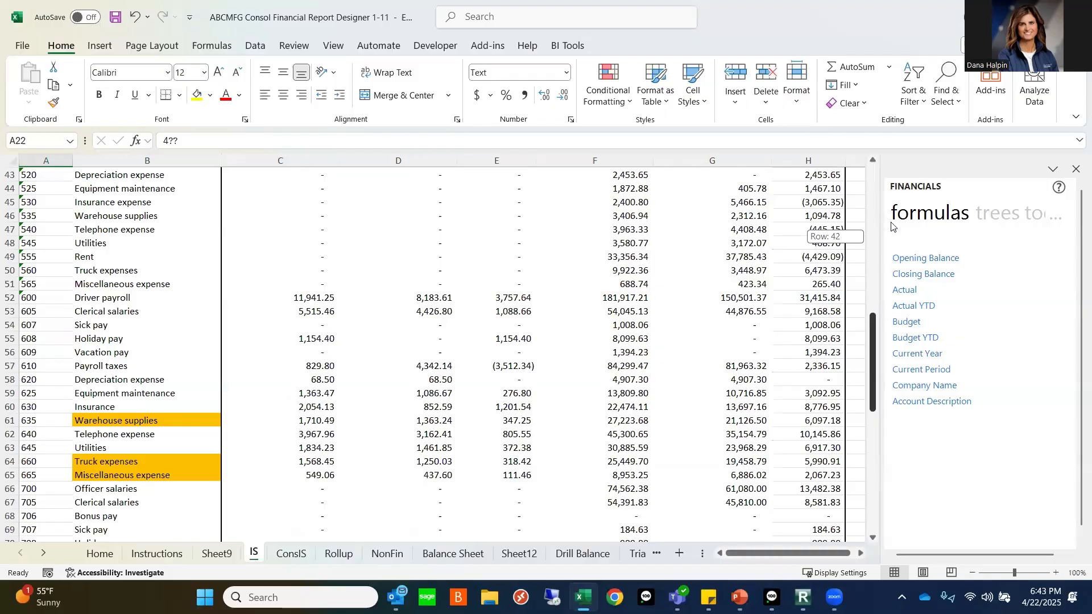
pyautogui.moveTo(893, 226); pyautogui.dragTo(828, 220)
pyautogui.click(311, 414)
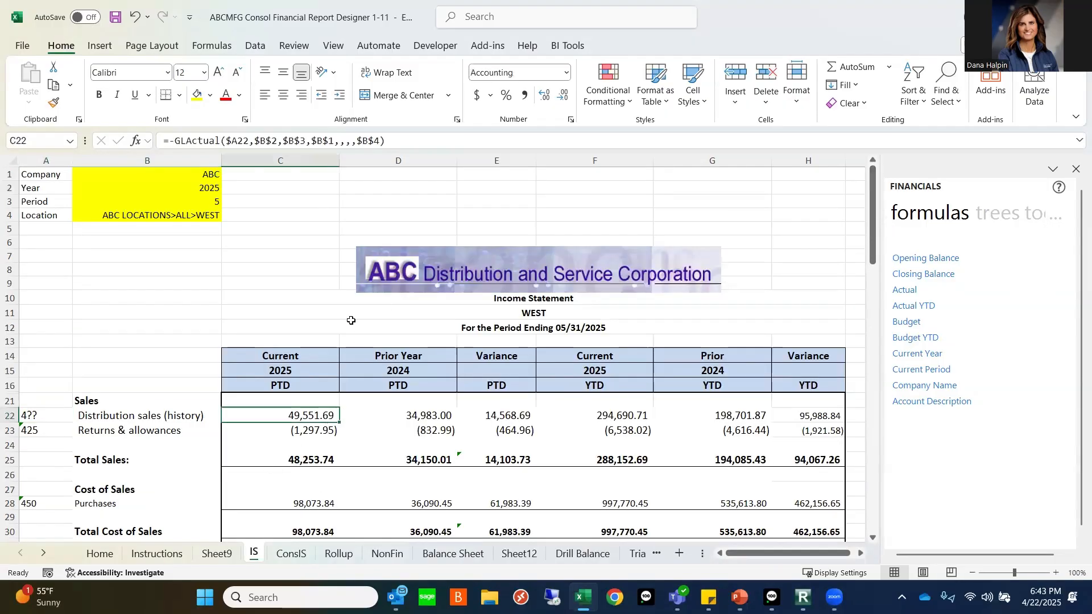
# Set the income statement's period to 4.
pyautogui.click(194, 201)
pyautogui.write('4')
pyautogui.press('Return')
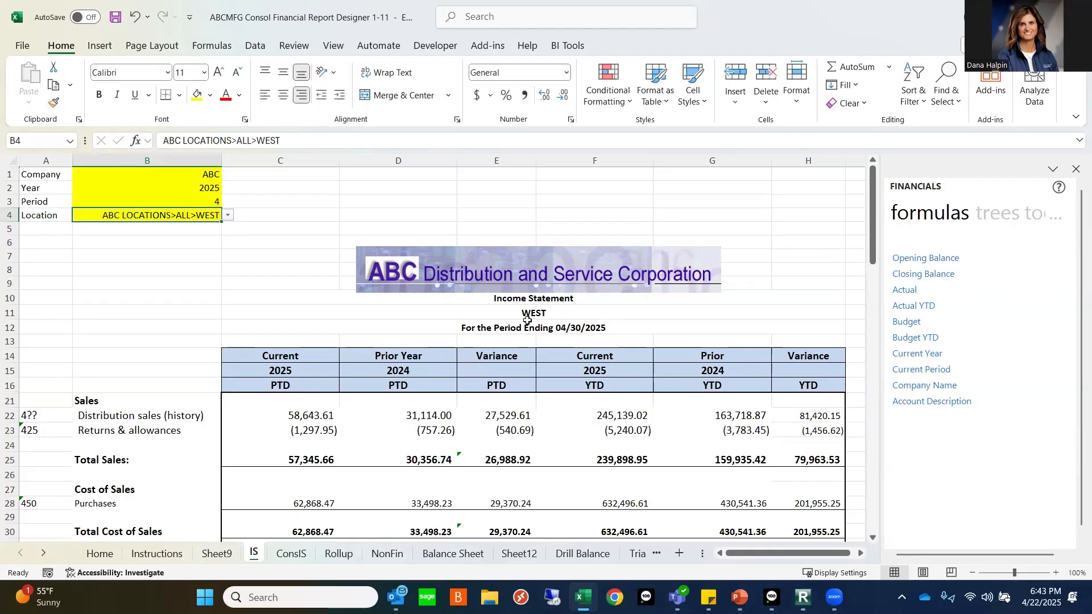
# Examine the period heading, the variance and total sales formulas, and the prior-year GLActual formulas in D22 and D23.
pyautogui.click(472, 328)
pyautogui.click(308, 334)
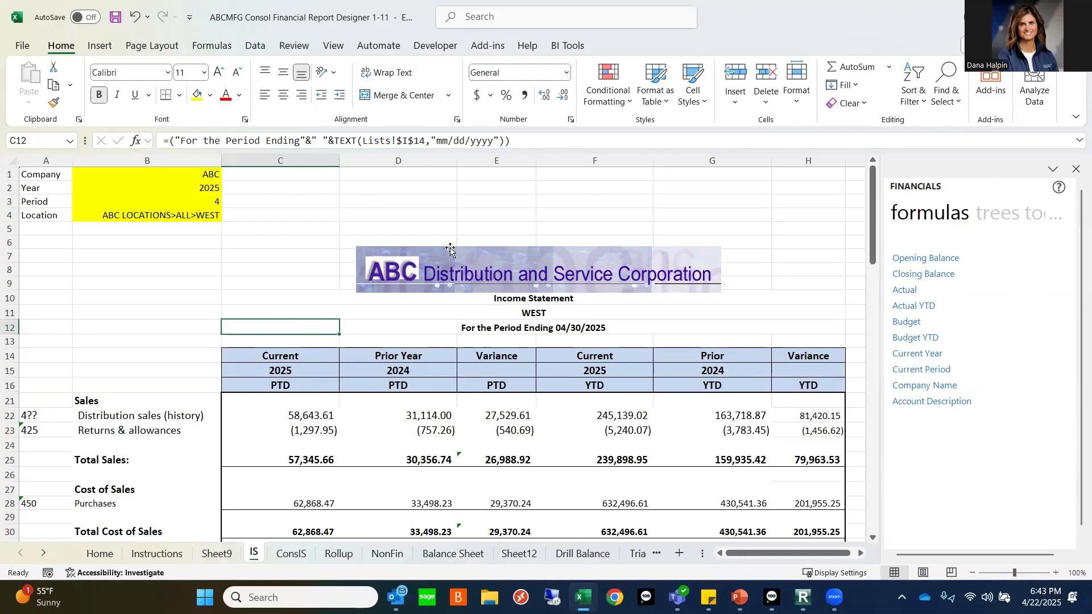
pyautogui.click(506, 414)
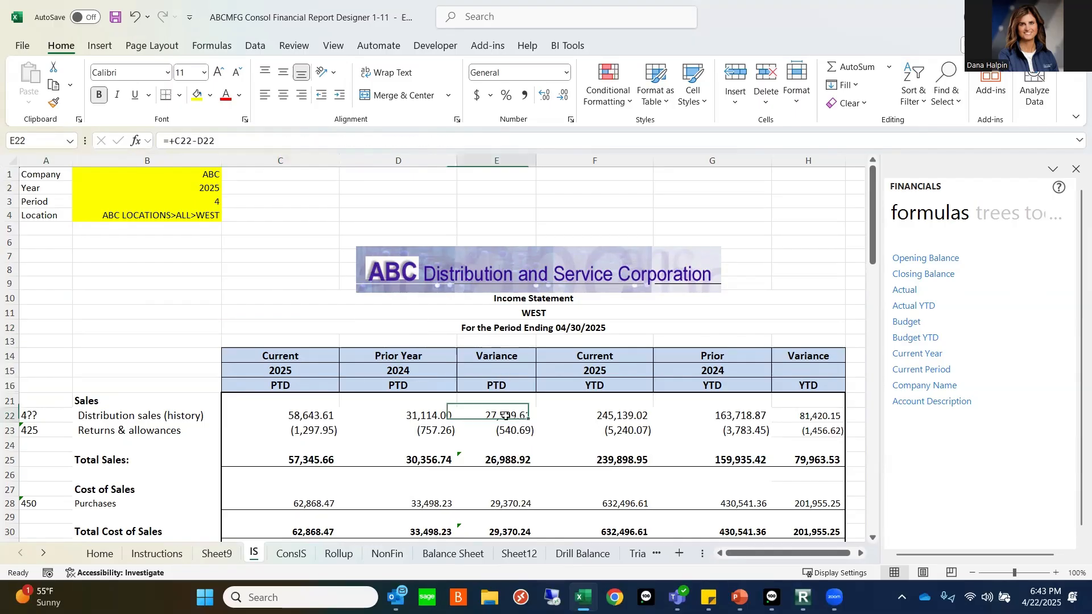
pyautogui.scroll(-1, 419, 462)
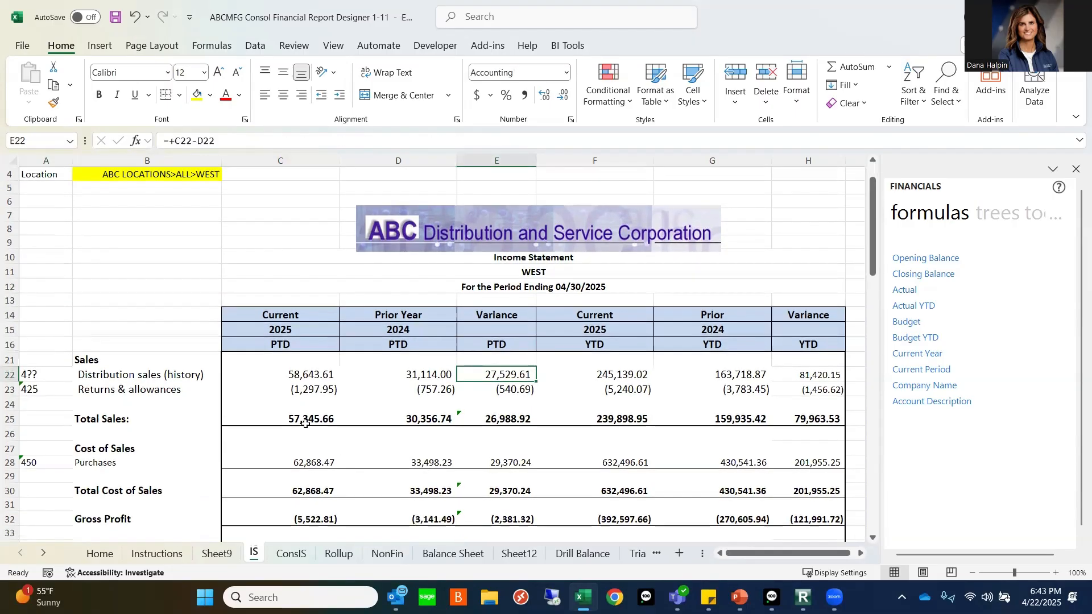
pyautogui.click(322, 424)
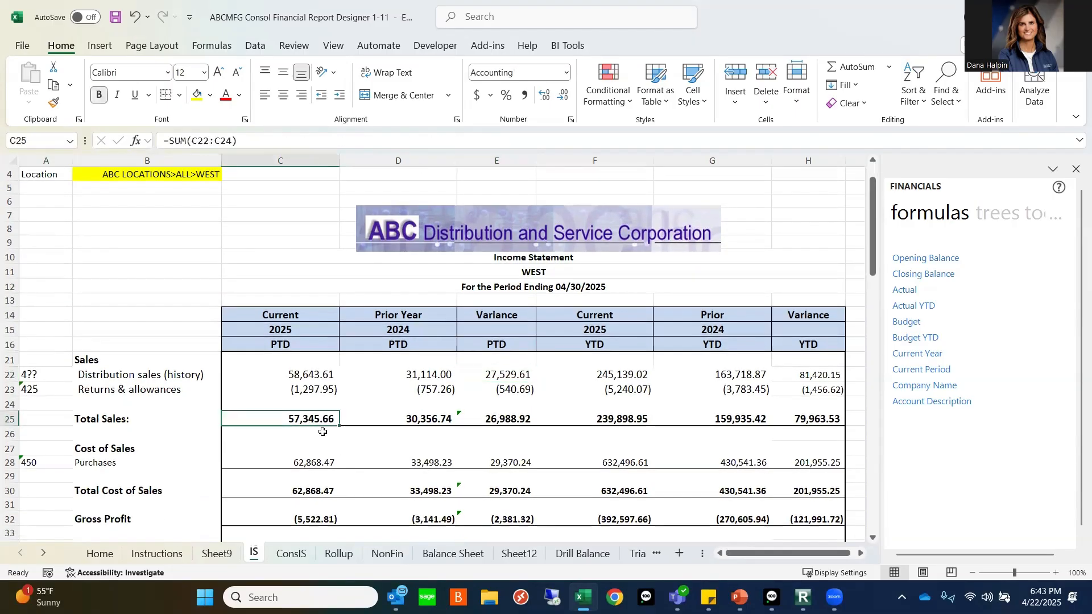
pyautogui.click(313, 374)
pyautogui.click(431, 376)
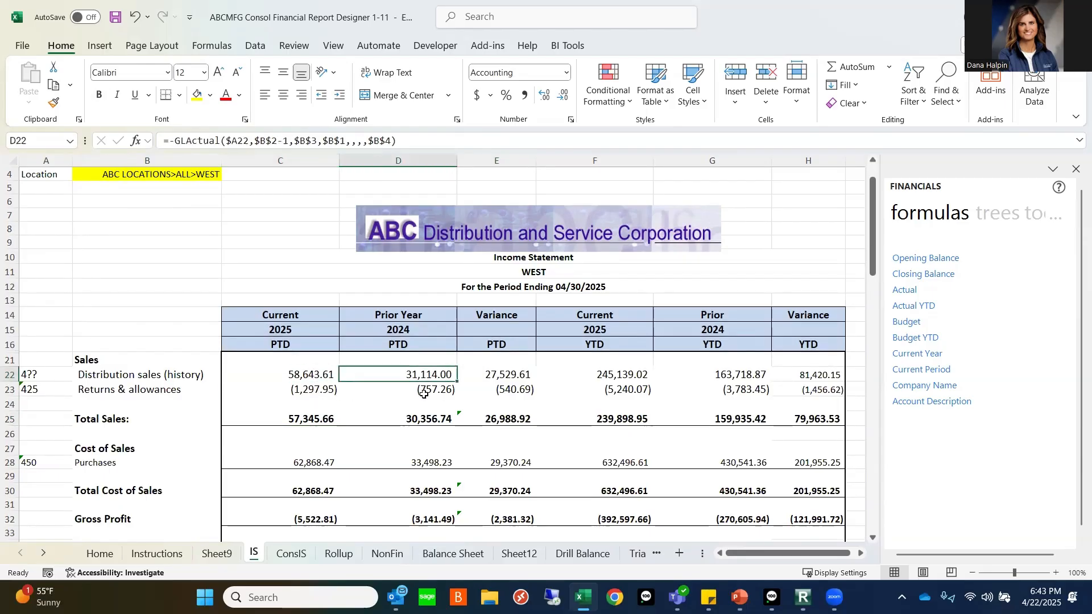
pyautogui.click(424, 392)
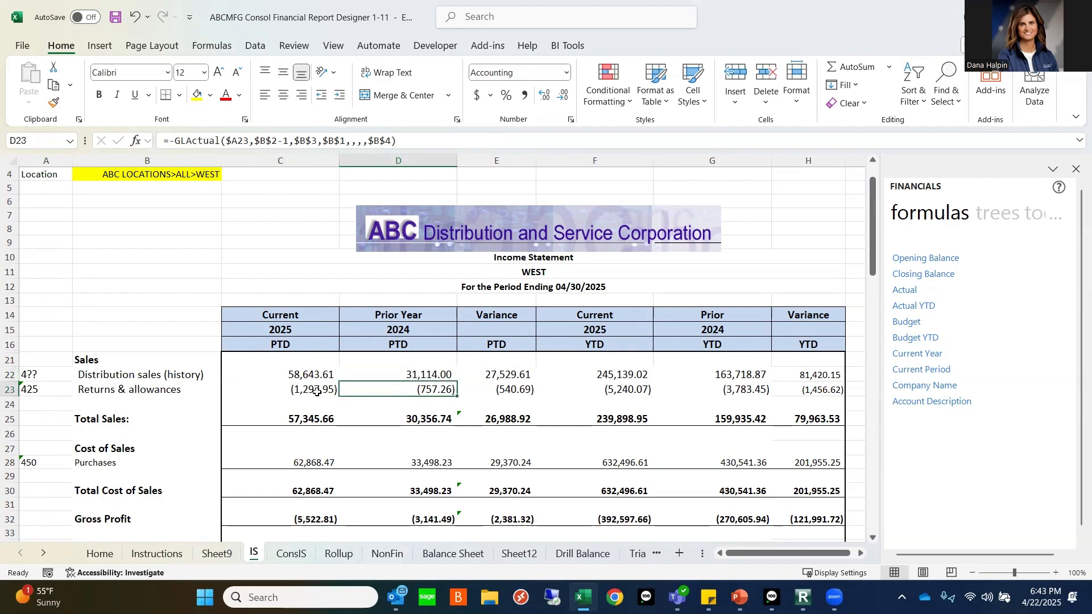
pyautogui.scroll(1, 317, 391)
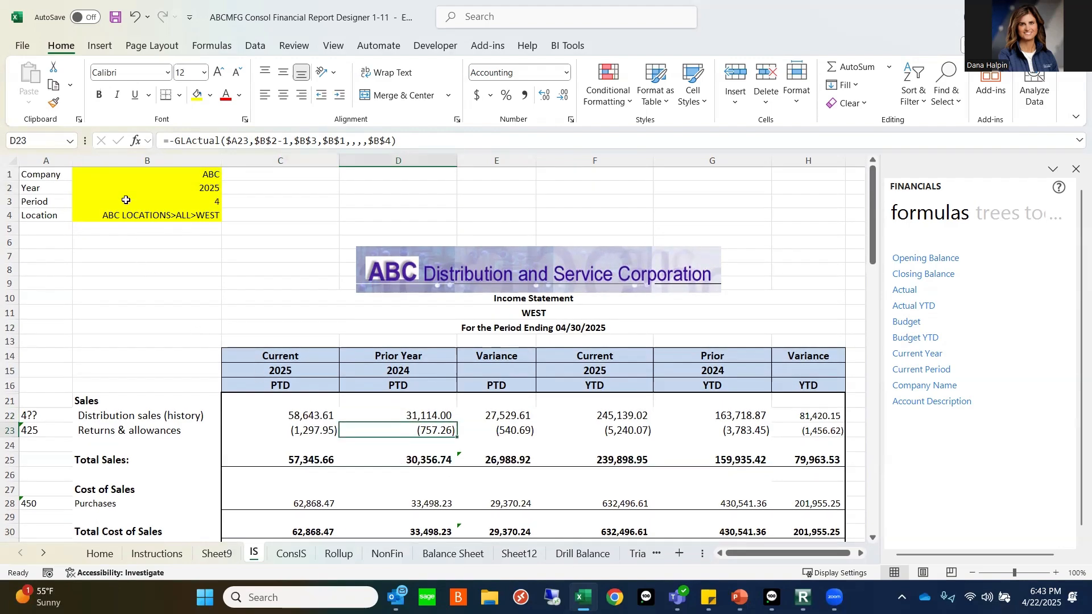
# Recalculate the income statement for the EAST location, for CENTRAL, and again for ABC LOCATIONS>ALL>EAST.
pyautogui.click(127, 218)
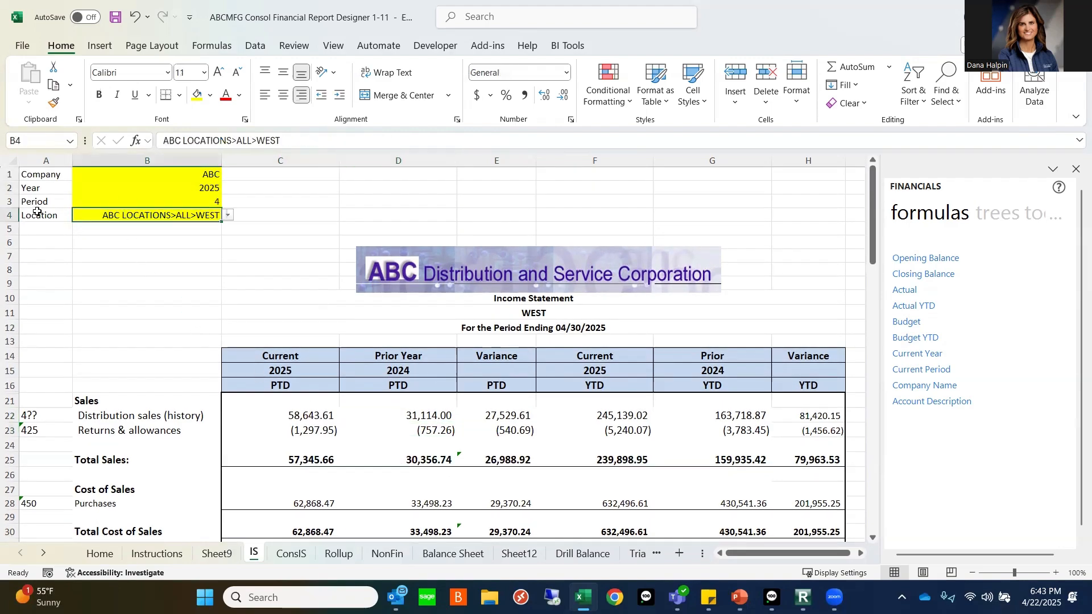
pyautogui.click(227, 222)
pyautogui.click(216, 237)
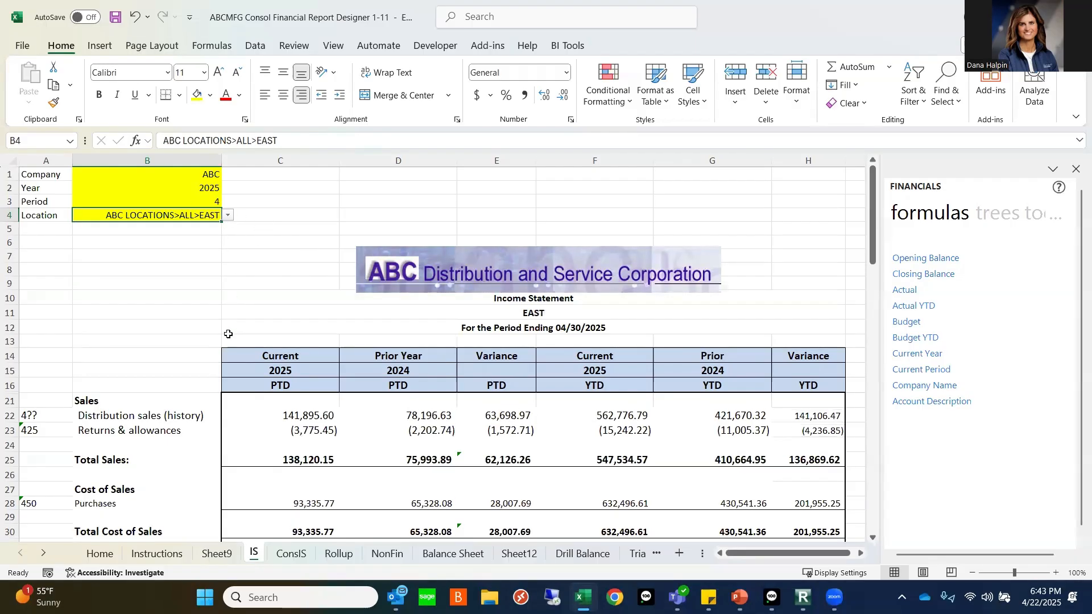
pyautogui.click(227, 215)
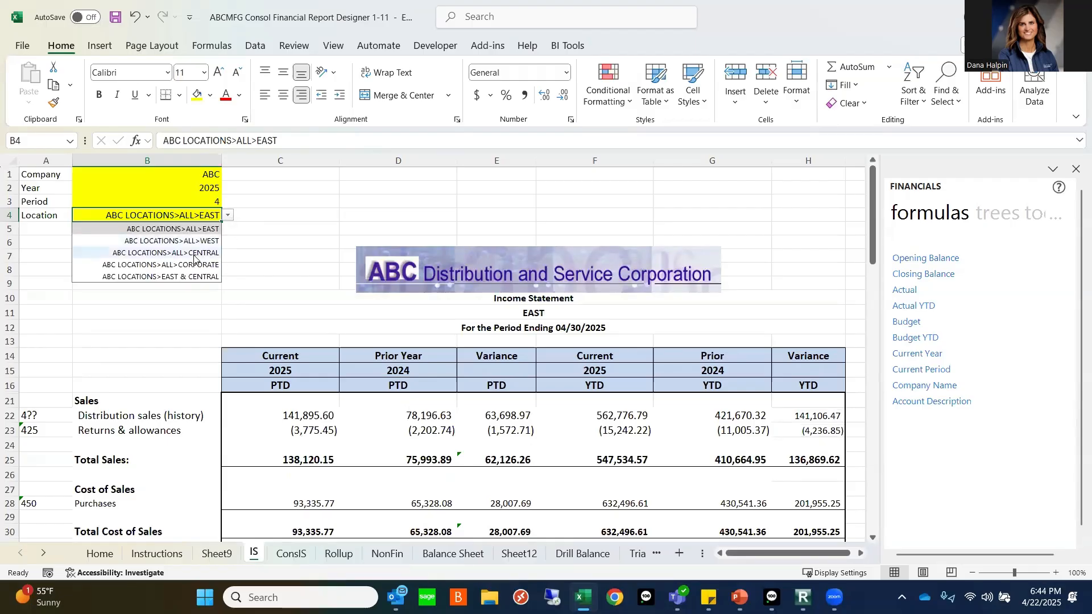
pyautogui.click(221, 238)
pyautogui.click(228, 216)
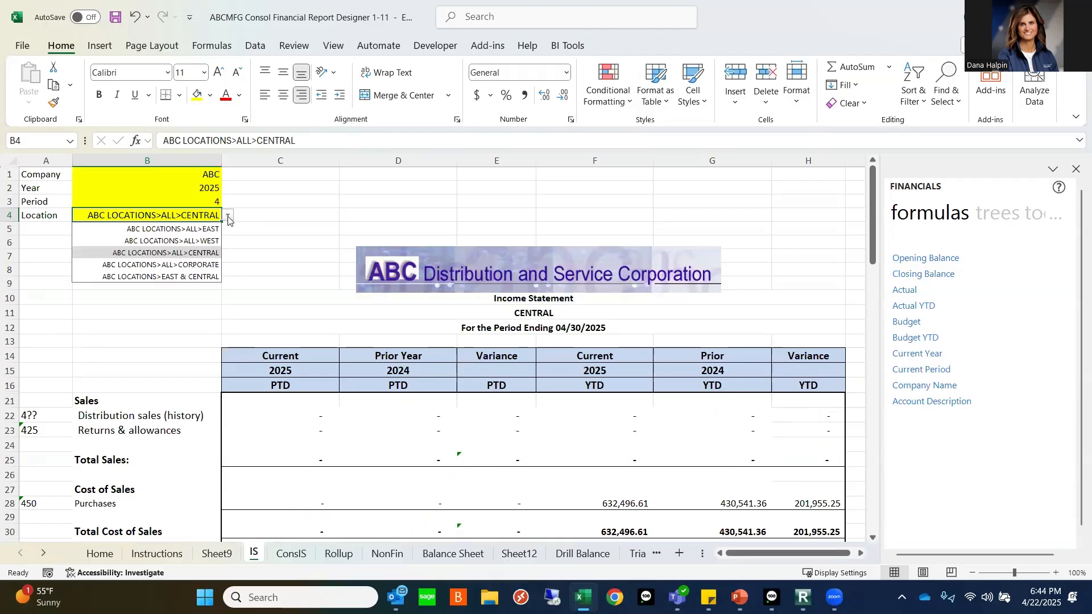
pyautogui.click(216, 243)
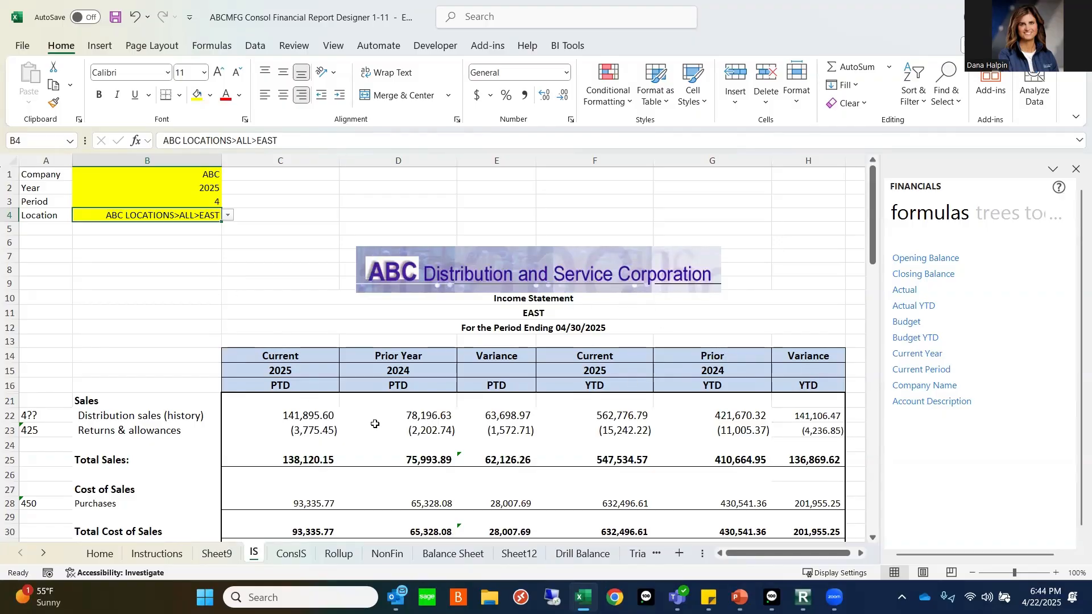
# Compare the Distribution sales formulas for current and prior PTD and YTD, and review G22's GLActualYTD arguments without changing them.
pyautogui.click(321, 414)
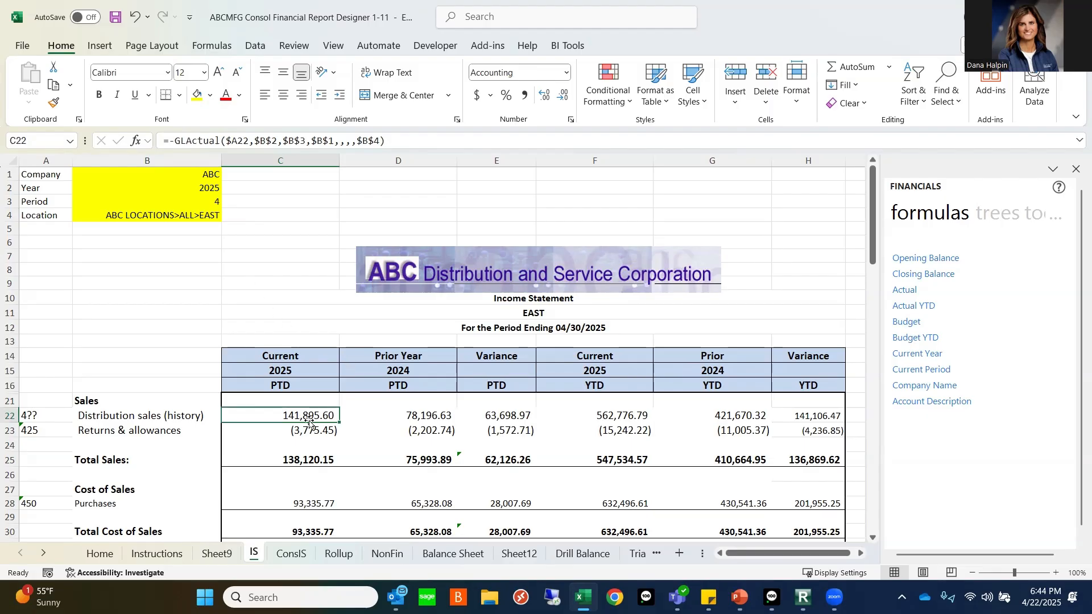
pyautogui.click(412, 419)
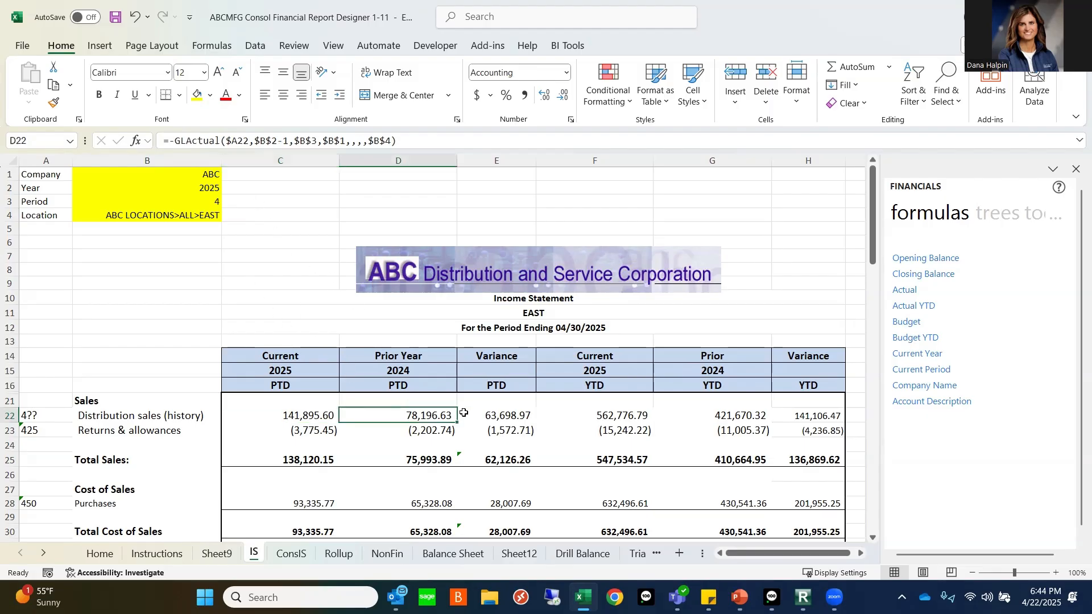
pyautogui.click(593, 415)
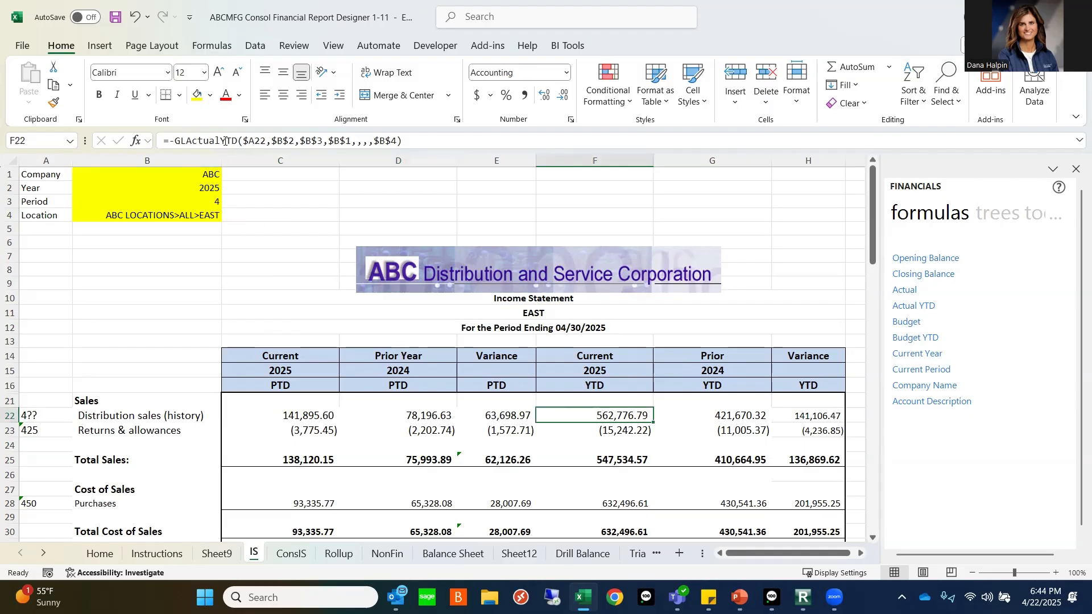
pyautogui.moveTo(221, 141); pyautogui.dragTo(232, 141)
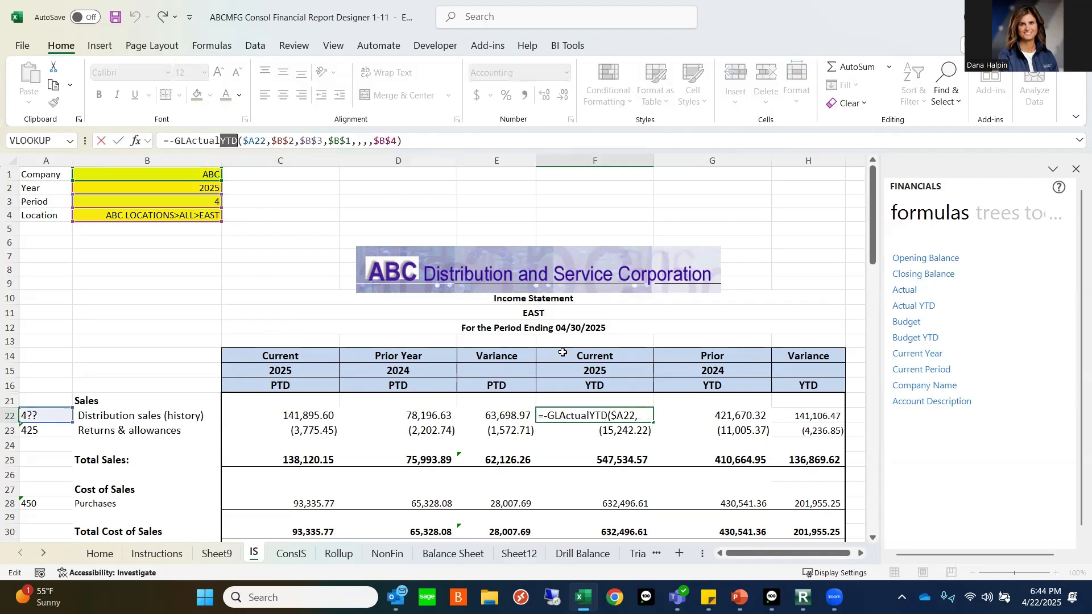
pyautogui.click(733, 418)
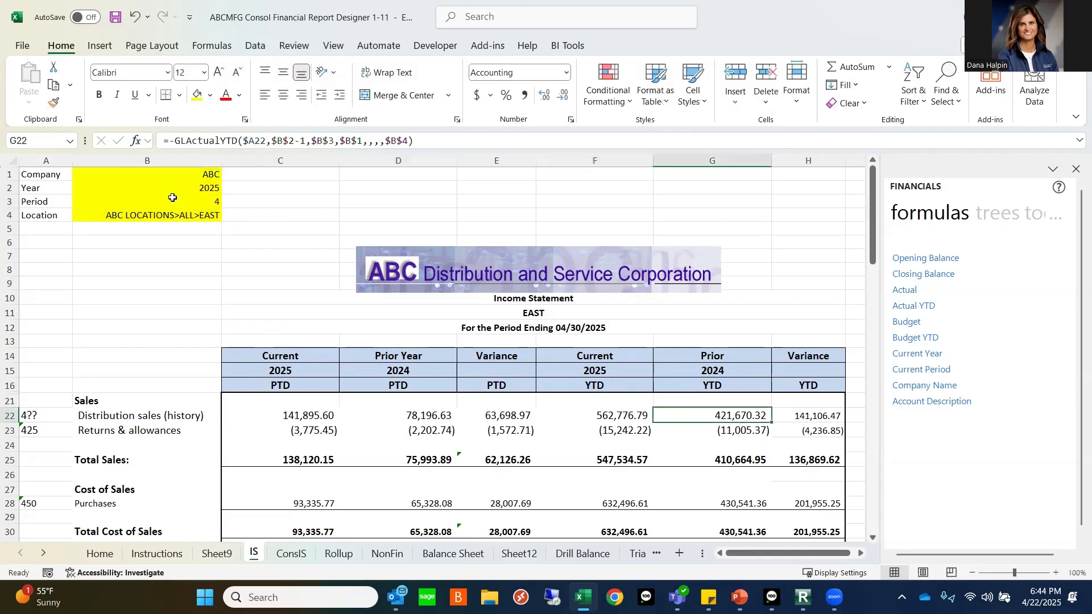
pyautogui.click(135, 141)
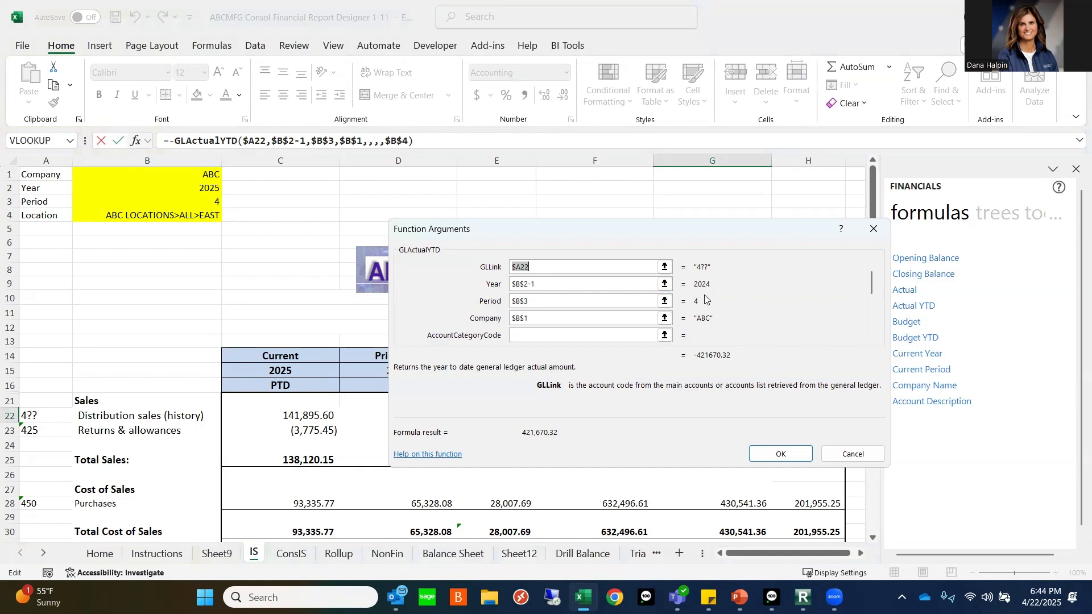
pyautogui.click(878, 231)
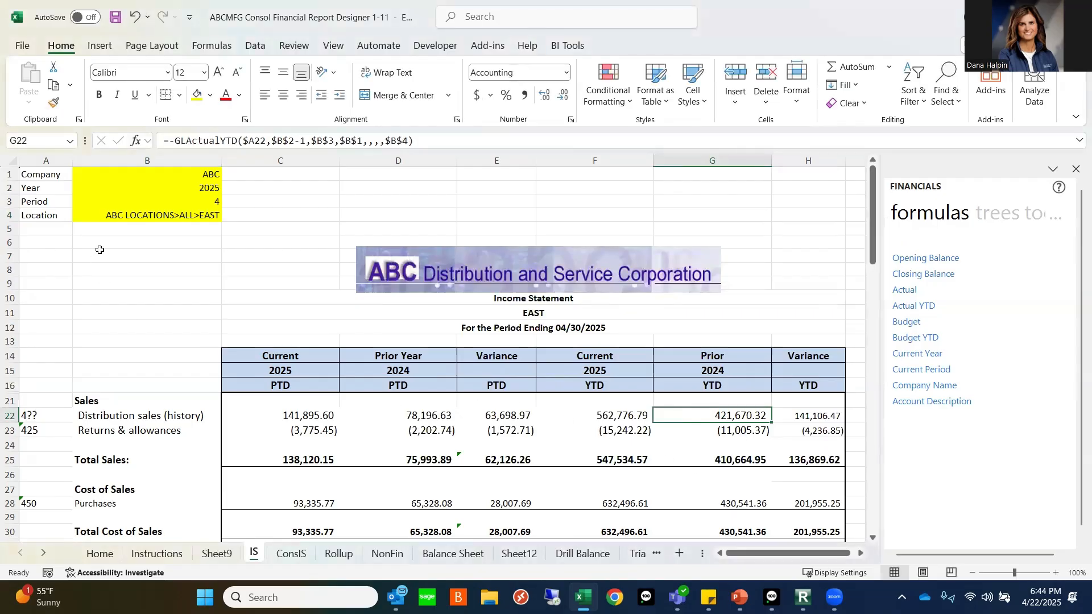
# Set the income statement's year to 2024.
pyautogui.click(184, 190)
pyautogui.write('2024')
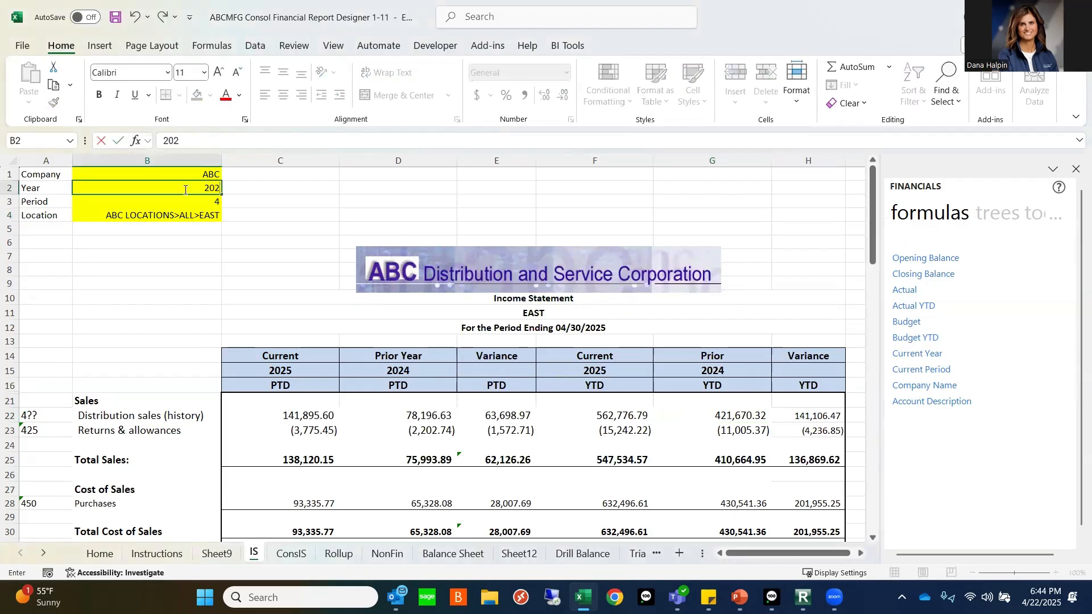
pyautogui.press('Return')
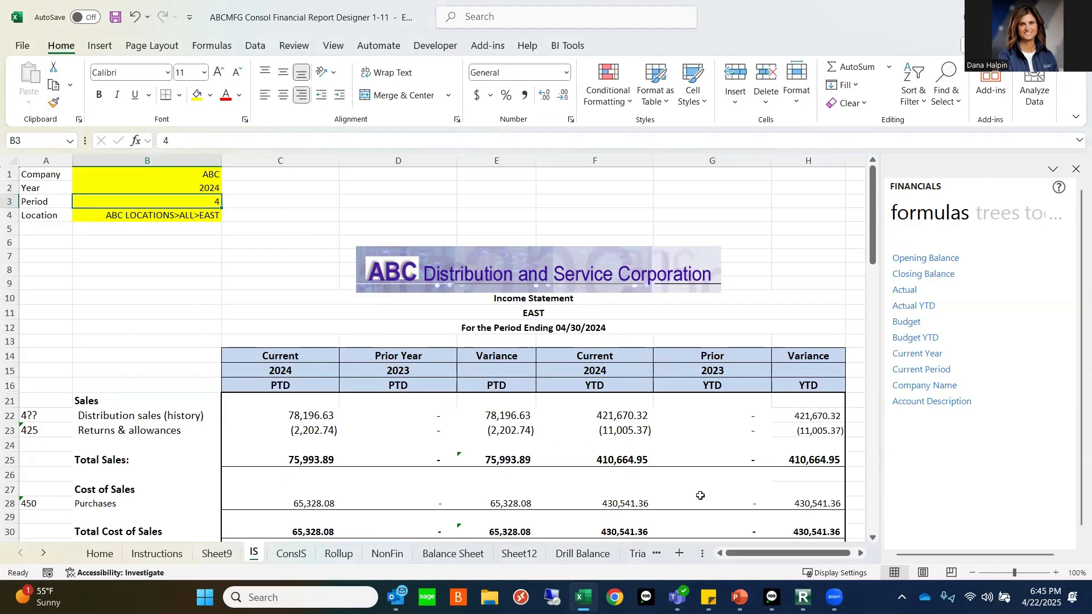
pyautogui.click(385, 262)
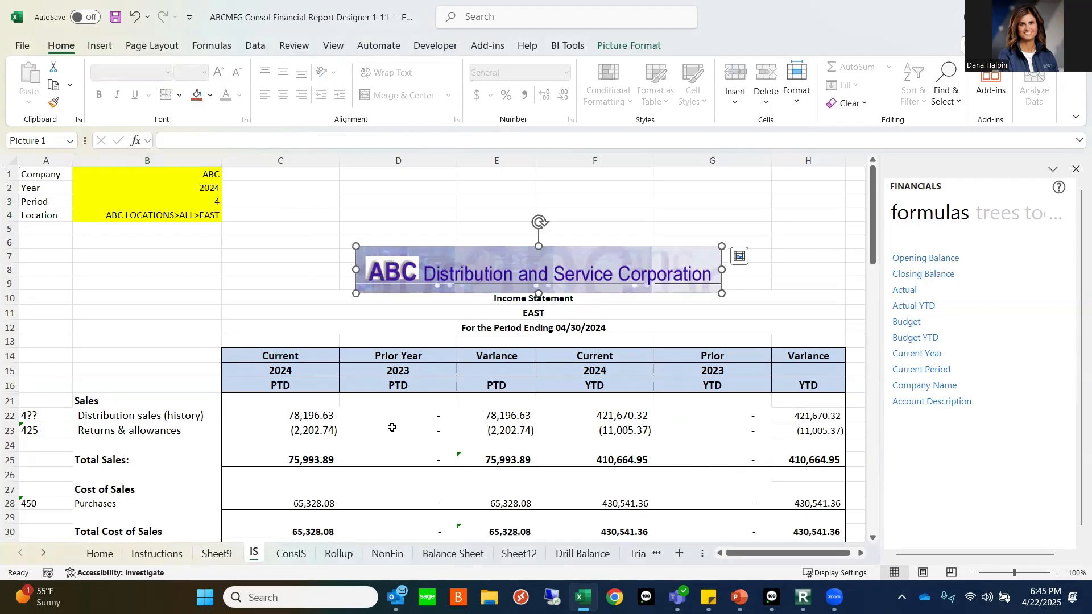
pyautogui.click(378, 334)
pyautogui.scroll(-1, 488, 470)
pyautogui.scroll(1, 488, 469)
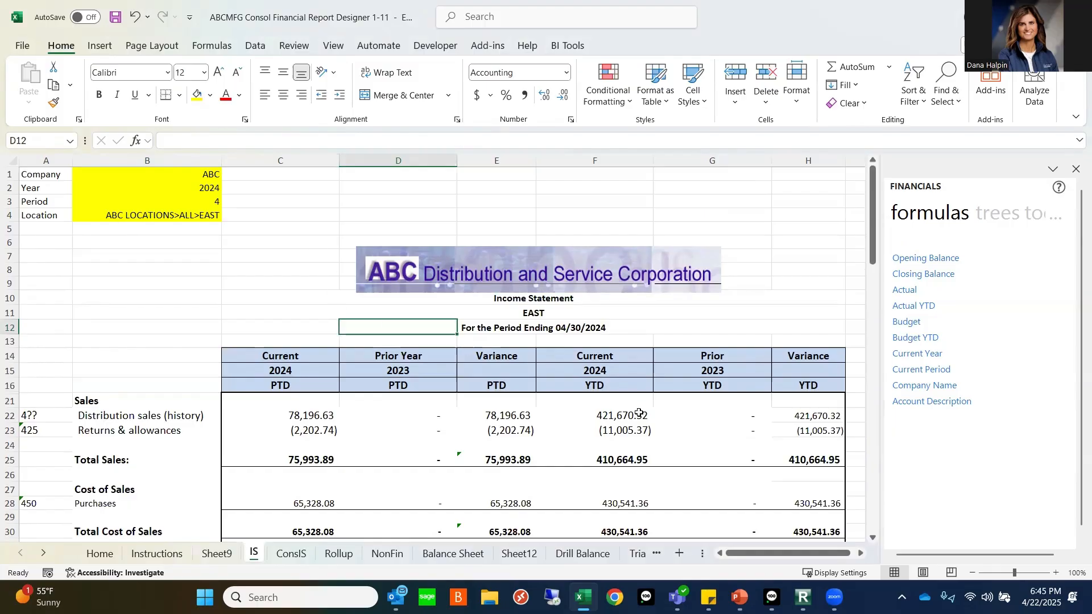
# Switch to Report Manager, view the ABCMFG Consol Financial Report Designer 1-1 report and its Save Excel Template command, and return to Excel.
pyautogui.click(806, 596)
pyautogui.doubleClick(108, 147)
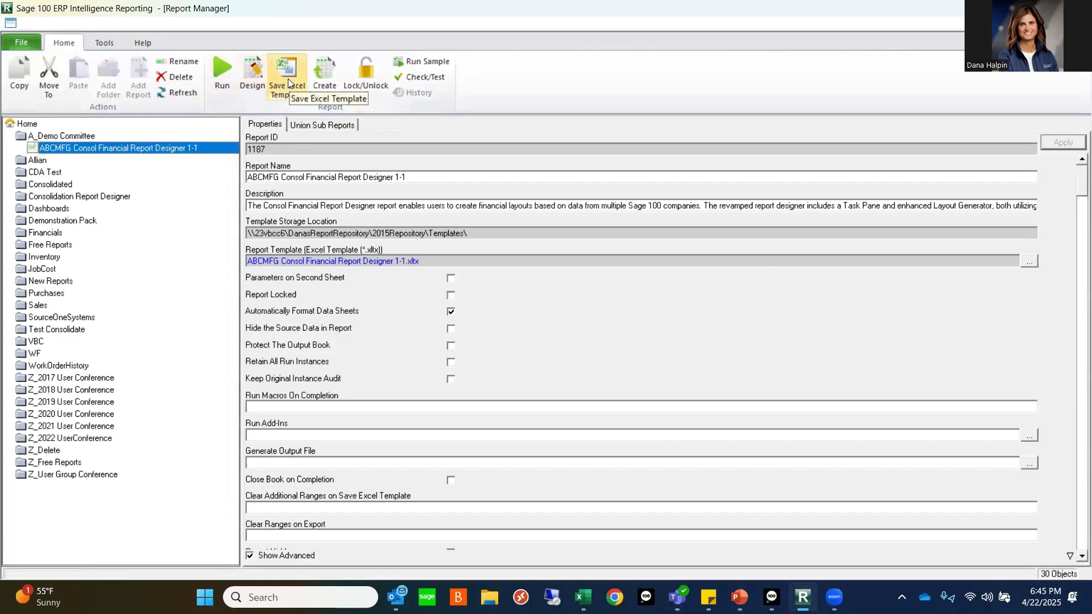
pyautogui.moveTo(803, 597)
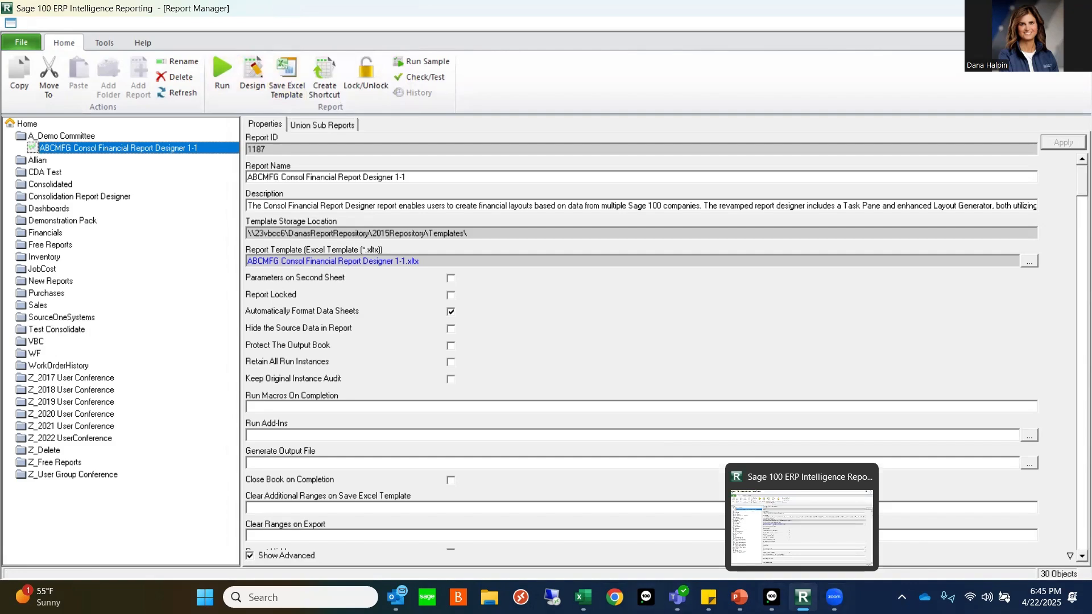
pyautogui.click(584, 520)
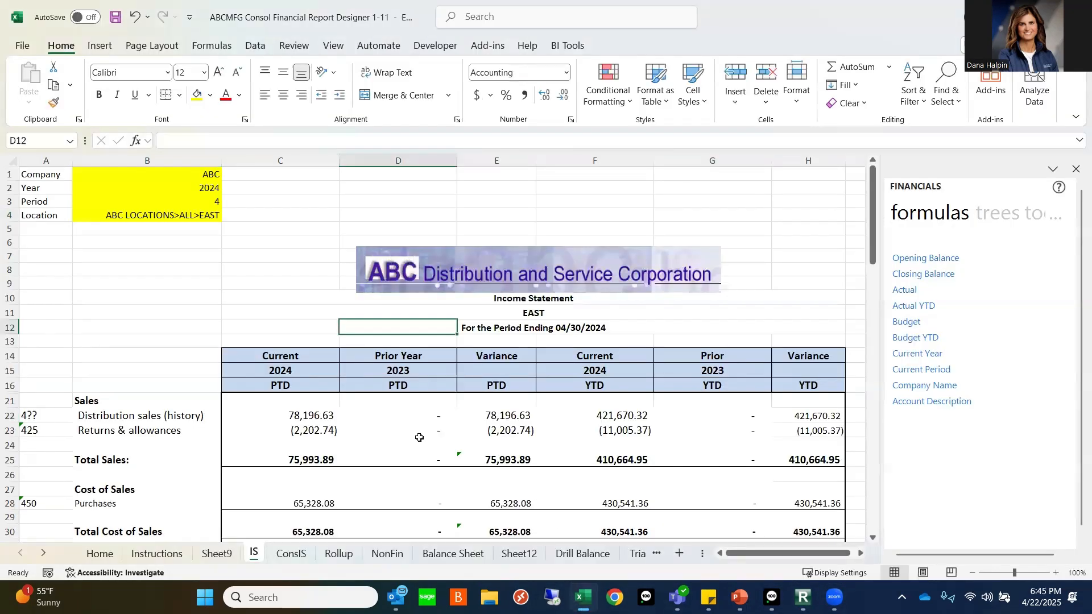
# Show the ConsIS sheet and review the company and period parameters for MFG and ABC.
pyautogui.click(290, 557)
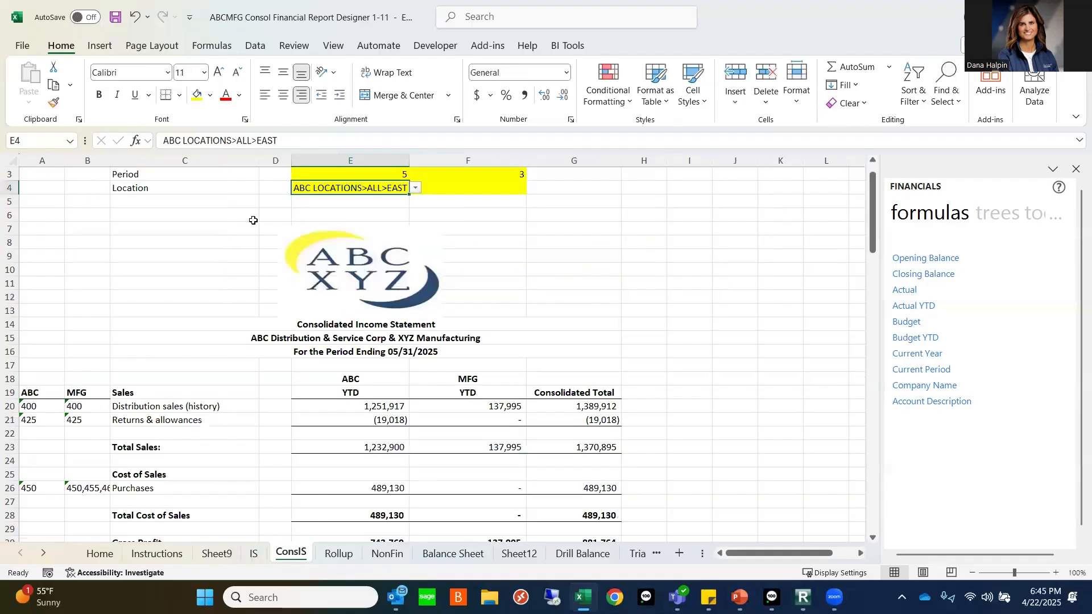
pyautogui.scroll(1, 611, 297)
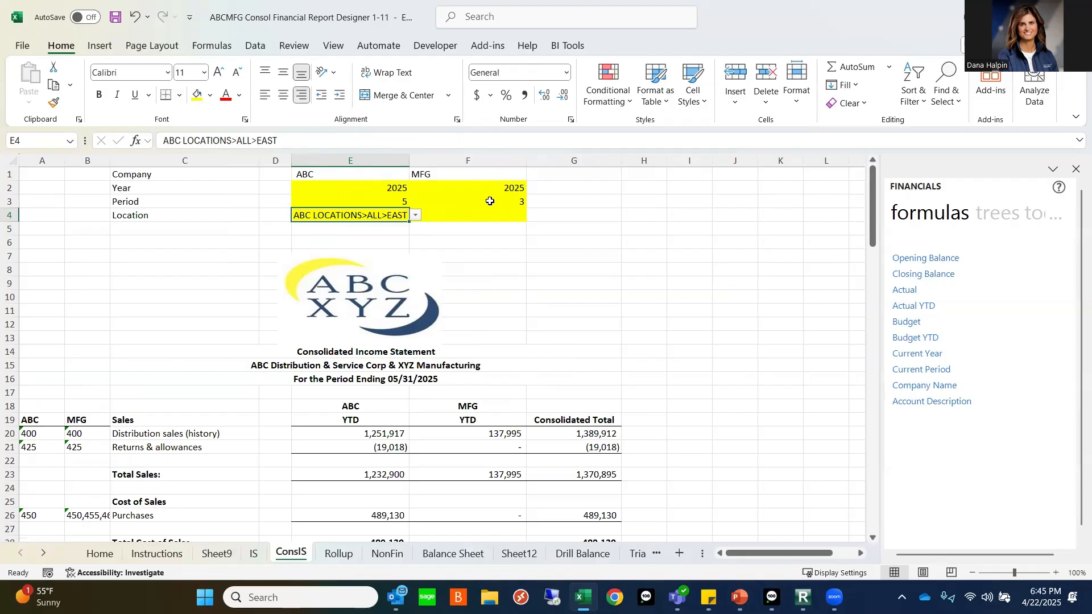
pyautogui.click(470, 174)
pyautogui.click(489, 203)
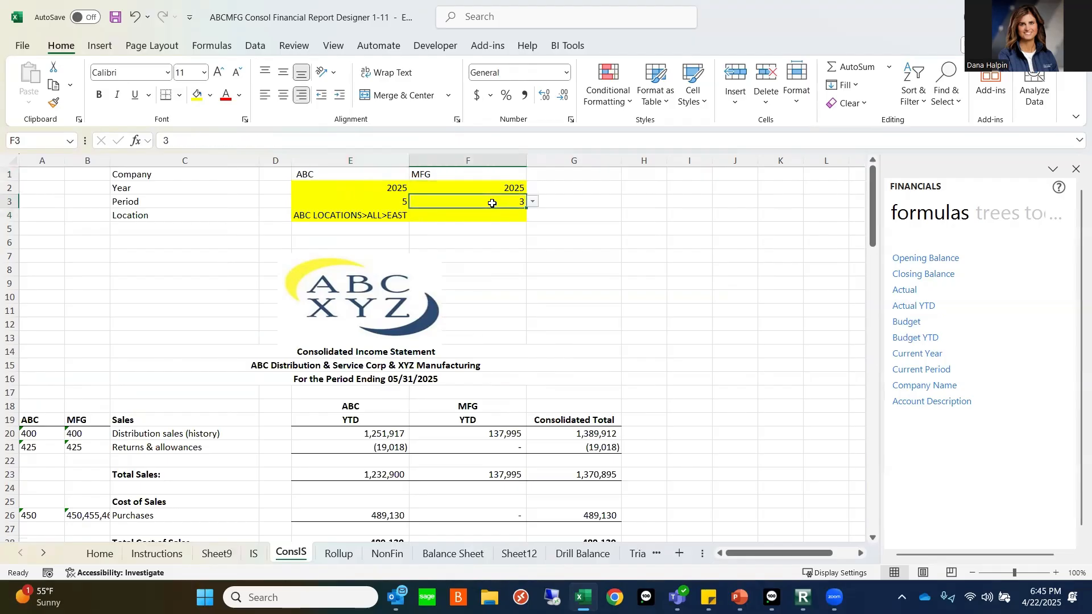
pyautogui.click(354, 176)
pyautogui.click(371, 204)
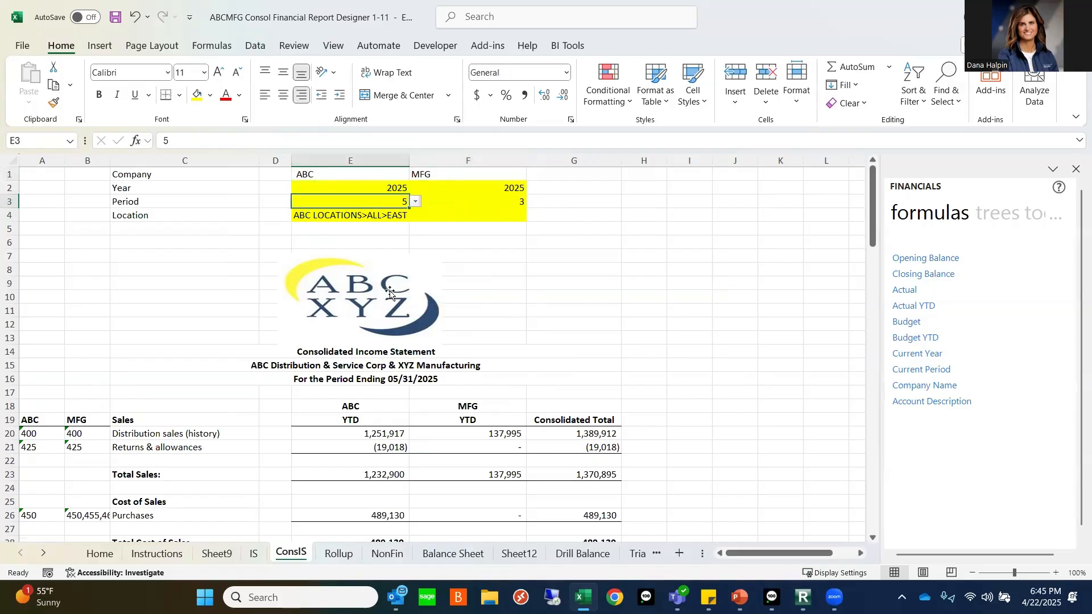
# Examine the ABC, MFG and Consolidated Total cells for Distribution sales in row 20, and highlight company columns E and F.
pyautogui.click(344, 436)
pyautogui.click(508, 433)
pyautogui.click(594, 438)
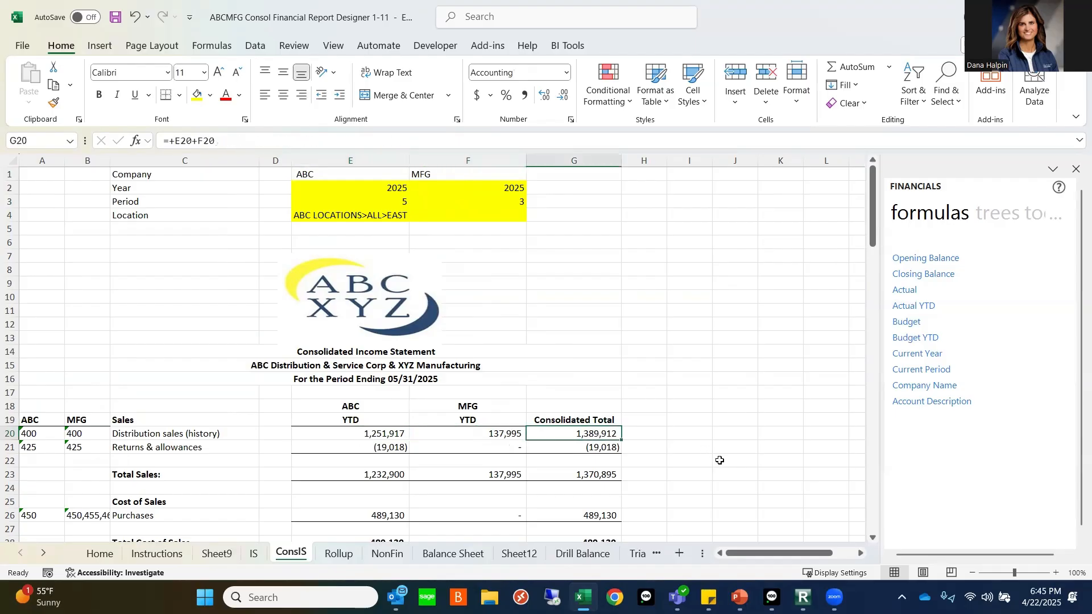
pyautogui.moveTo(364, 161); pyautogui.dragTo(452, 160)
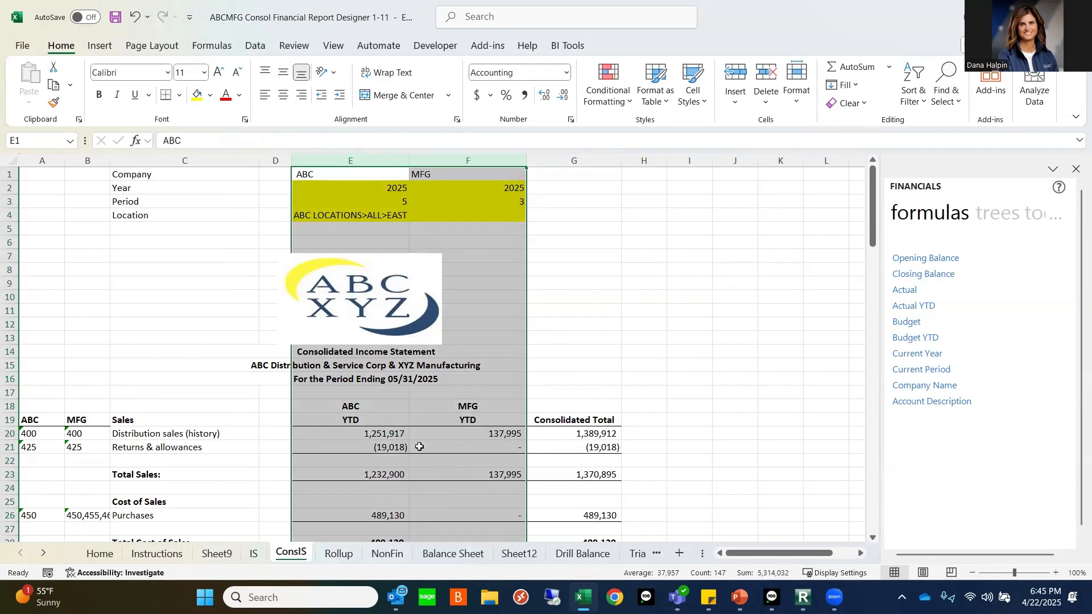
pyautogui.click(626, 273)
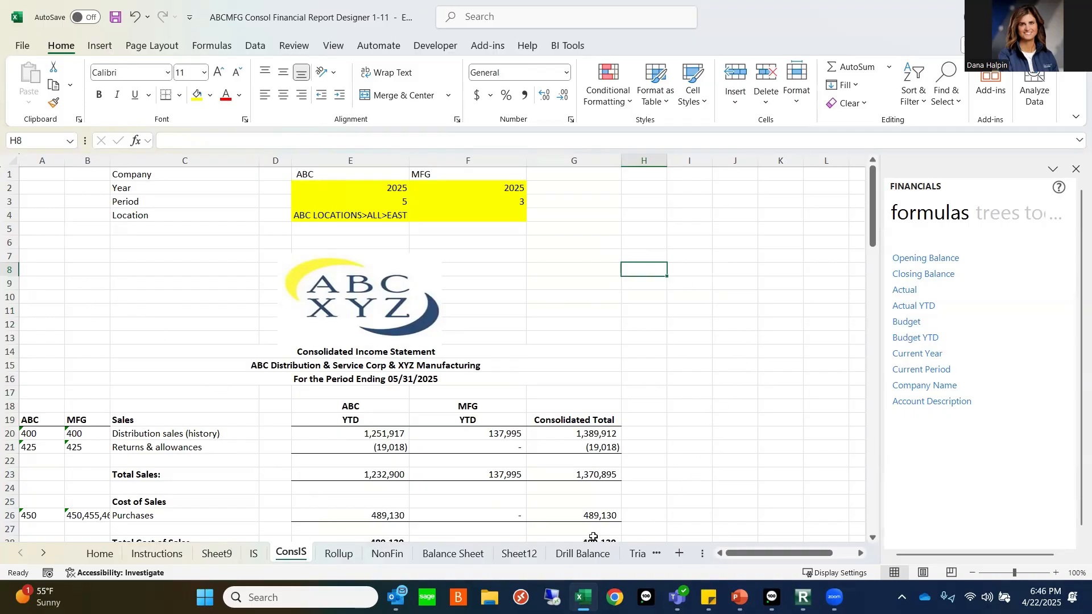
pyautogui.click(405, 257)
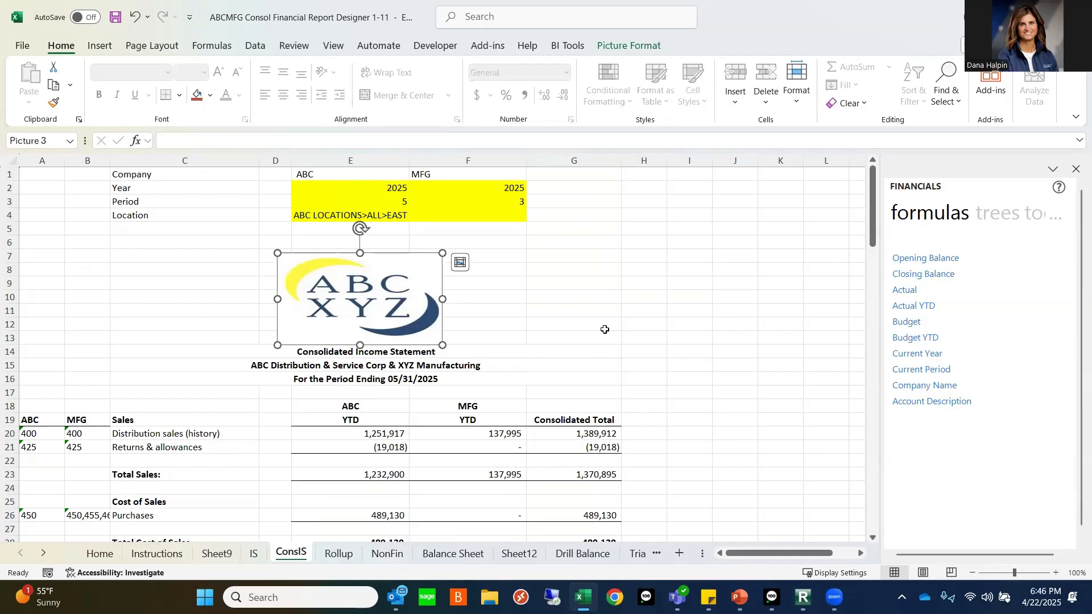
pyautogui.click(674, 282)
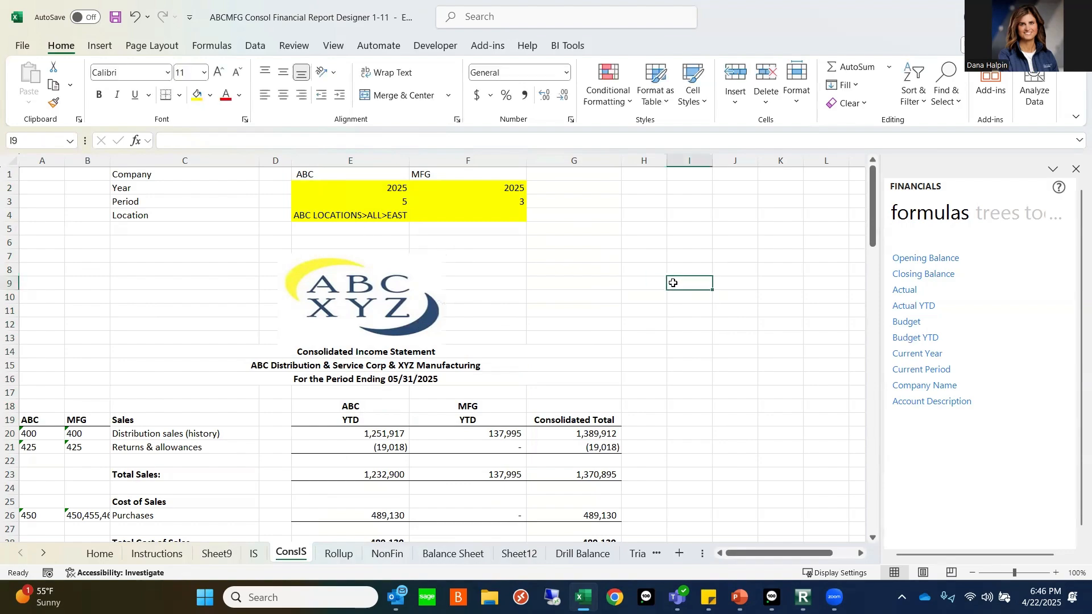
# Compare the ABC account number in A20 with the GLActualYTD formulas in the ABC and MFG Distribution sales cells, E20 and F20.
pyautogui.click(31, 436)
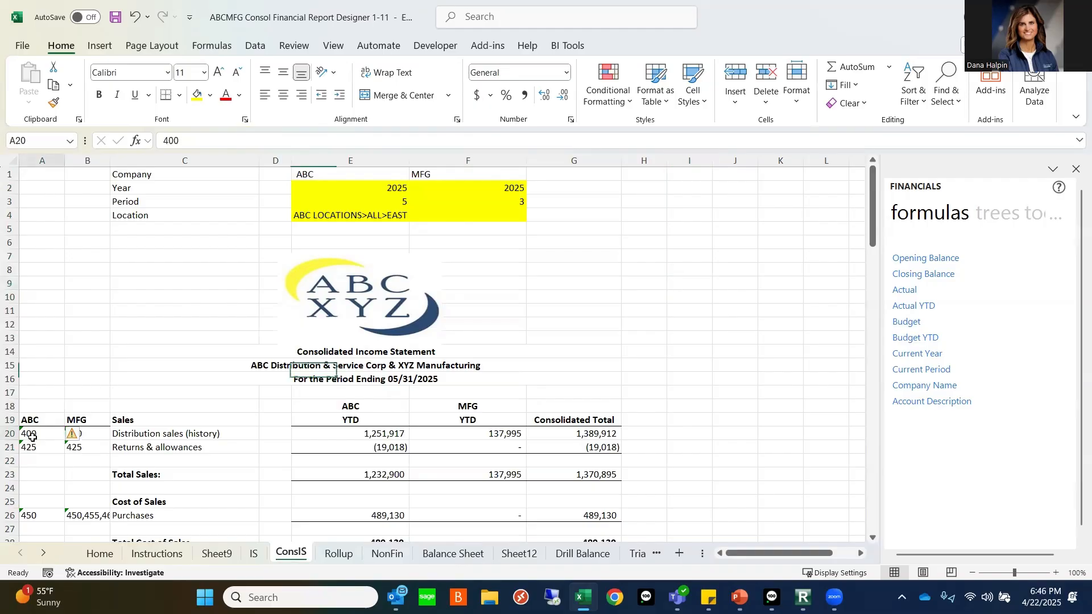
pyautogui.click(363, 438)
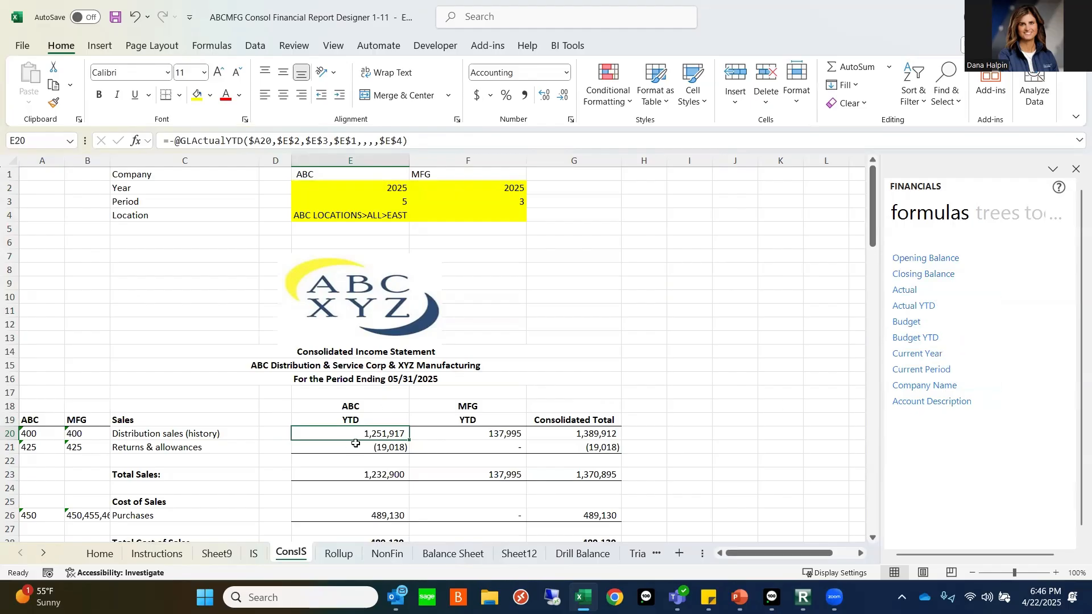
pyautogui.click(443, 436)
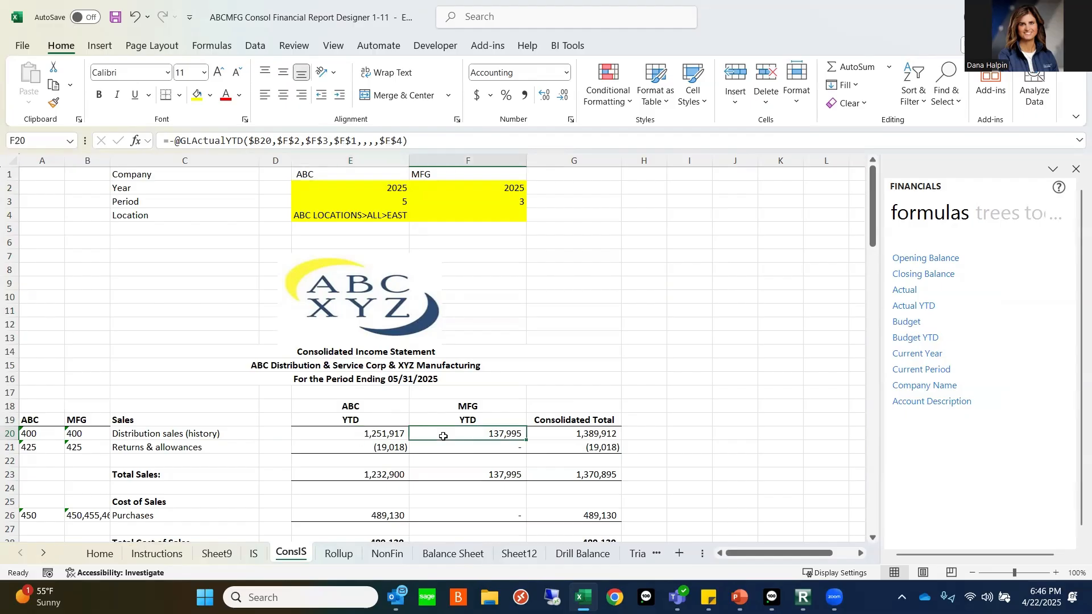
pyautogui.click(382, 437)
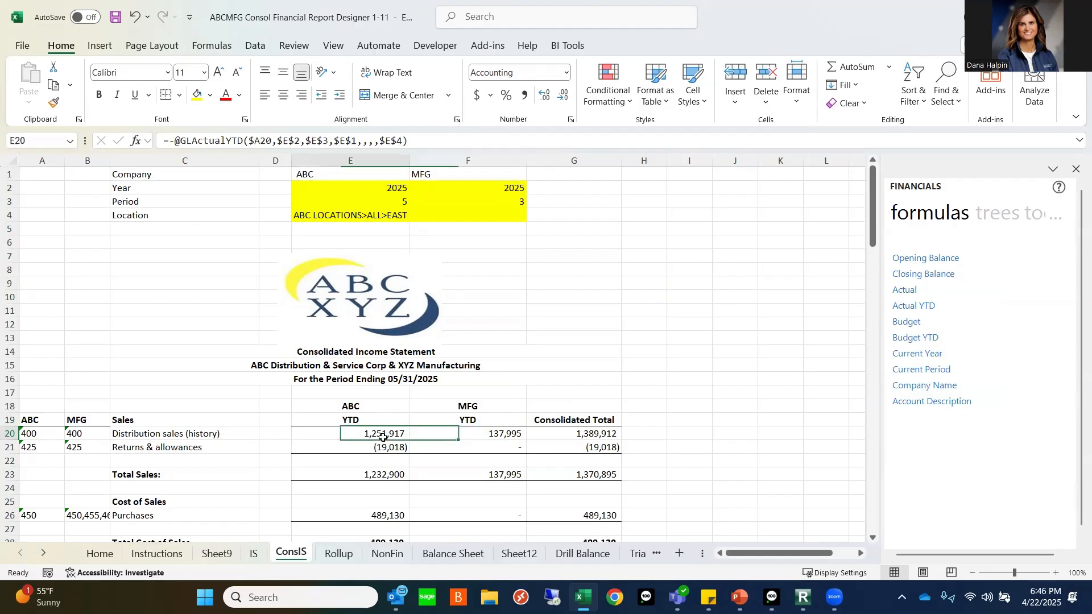
pyautogui.click(461, 436)
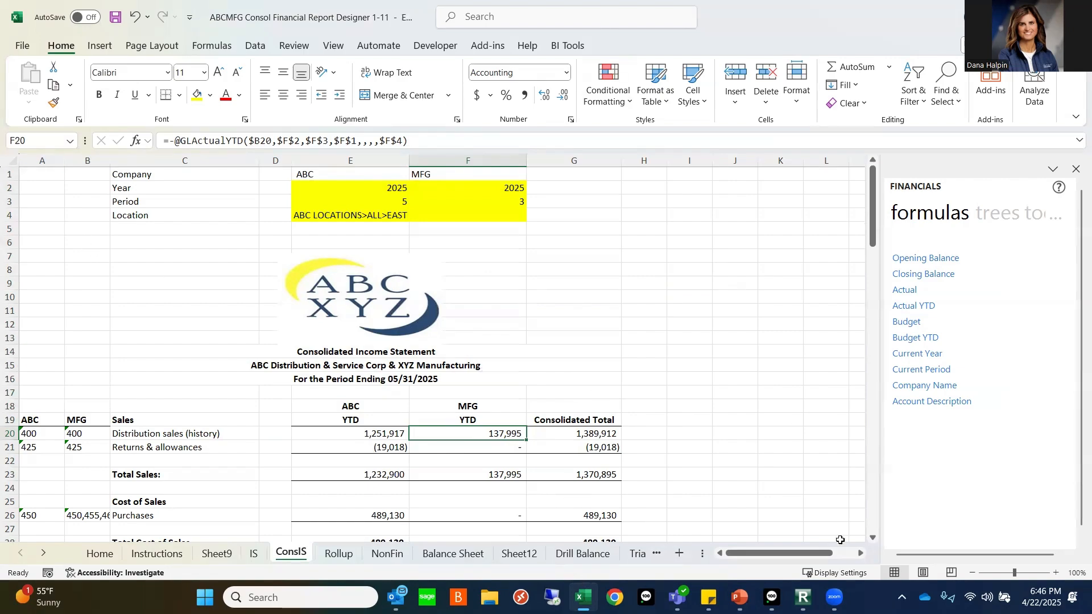
# Switch to Report Manager and collapse the A_Demo Committee folder to view the list of report folders.
pyautogui.moveTo(802, 598)
pyautogui.click(802, 529)
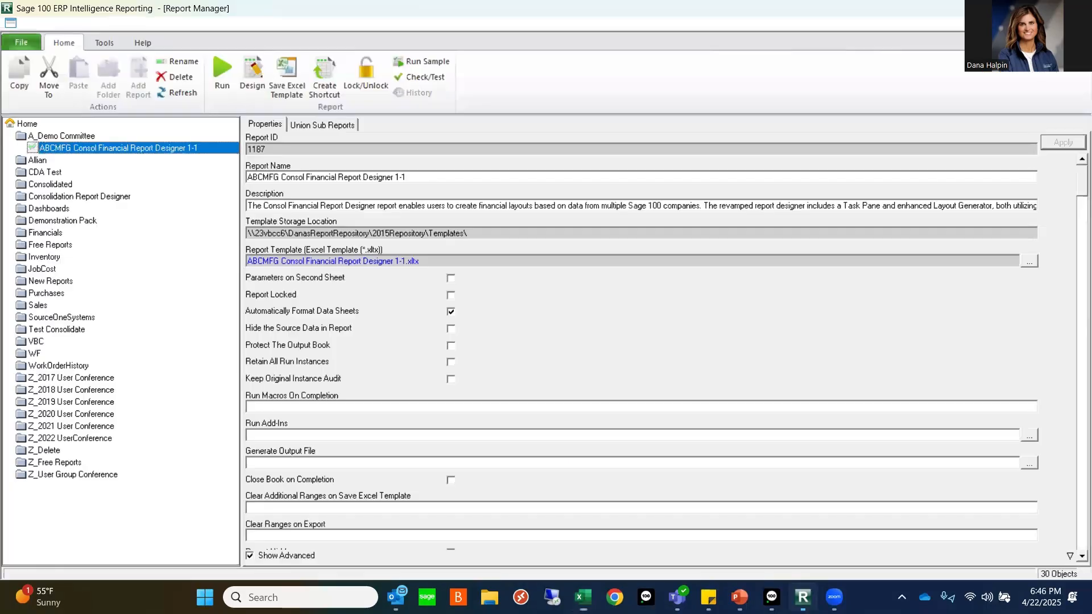
pyautogui.doubleClick(85, 135)
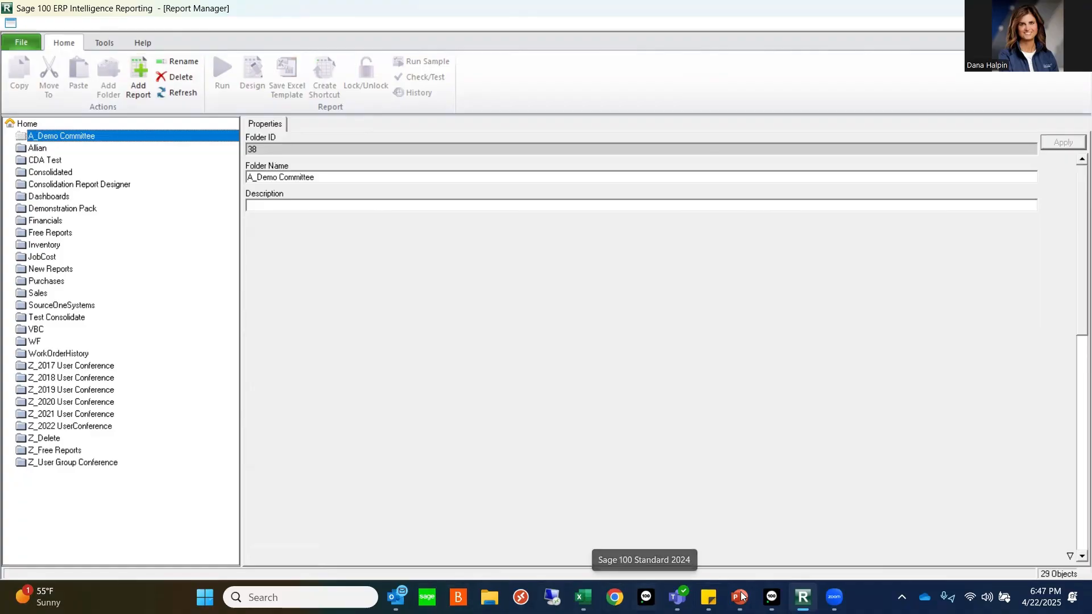
# Switch to Sage 100 and review the Sage Intelligence Reporting tasks, including Report Viewer, and the module list.
pyautogui.click(772, 597)
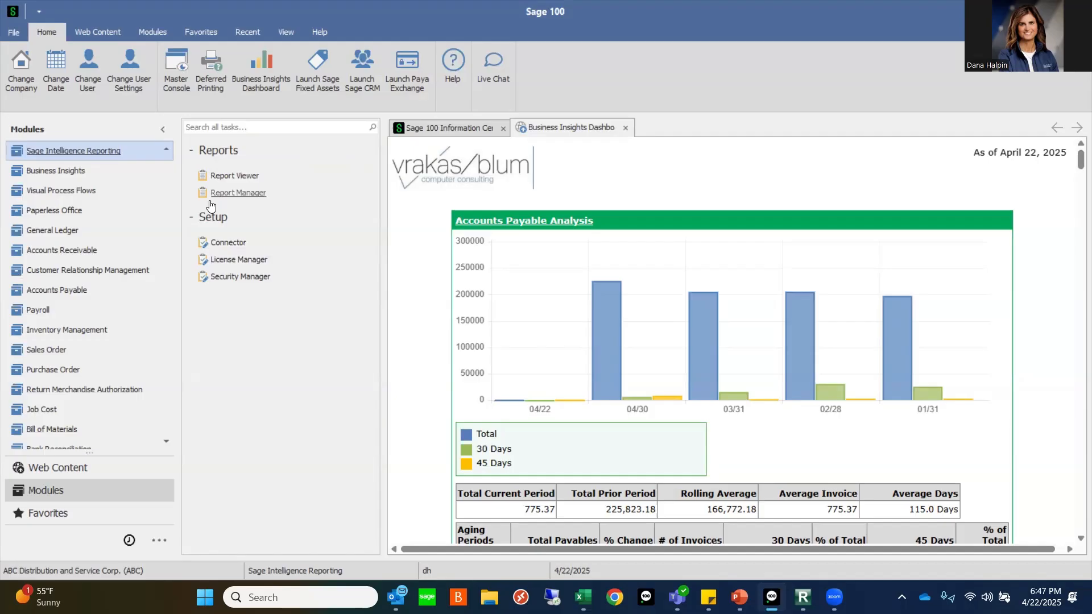
pyautogui.click(260, 178)
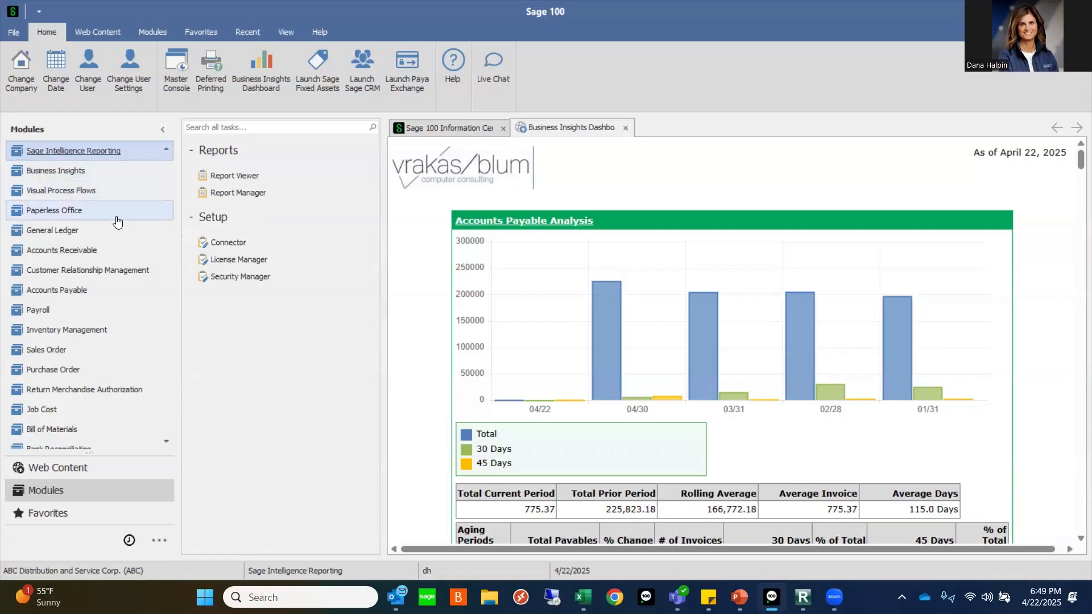
pyautogui.scroll(2, 58, 171)
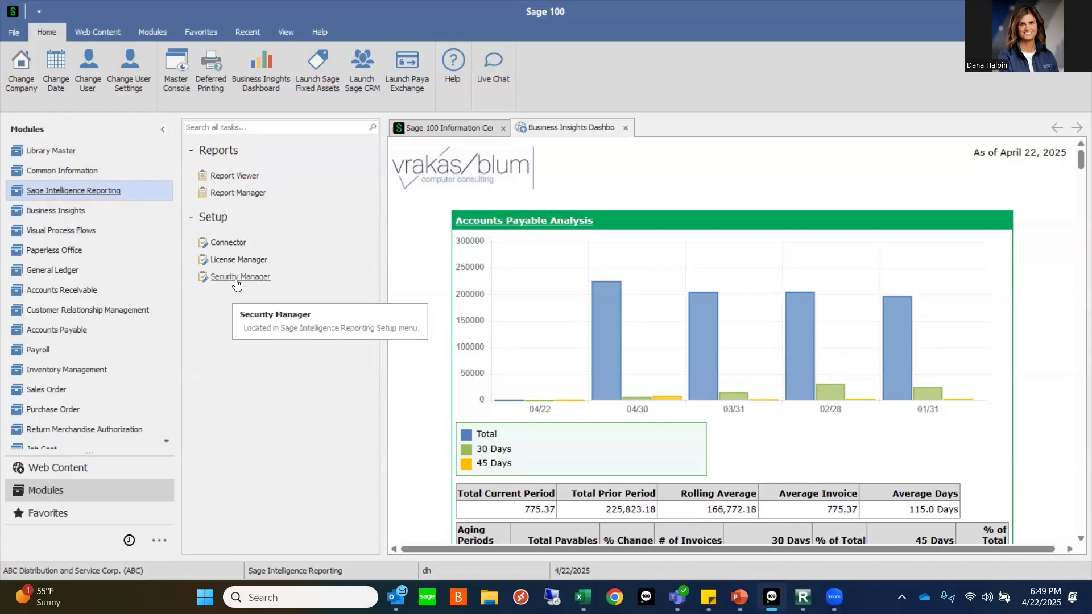
# Open Security Manager from the Sage Intelligence Reporting setup tasks and cancel its master password prompt.
pyautogui.click(237, 281)
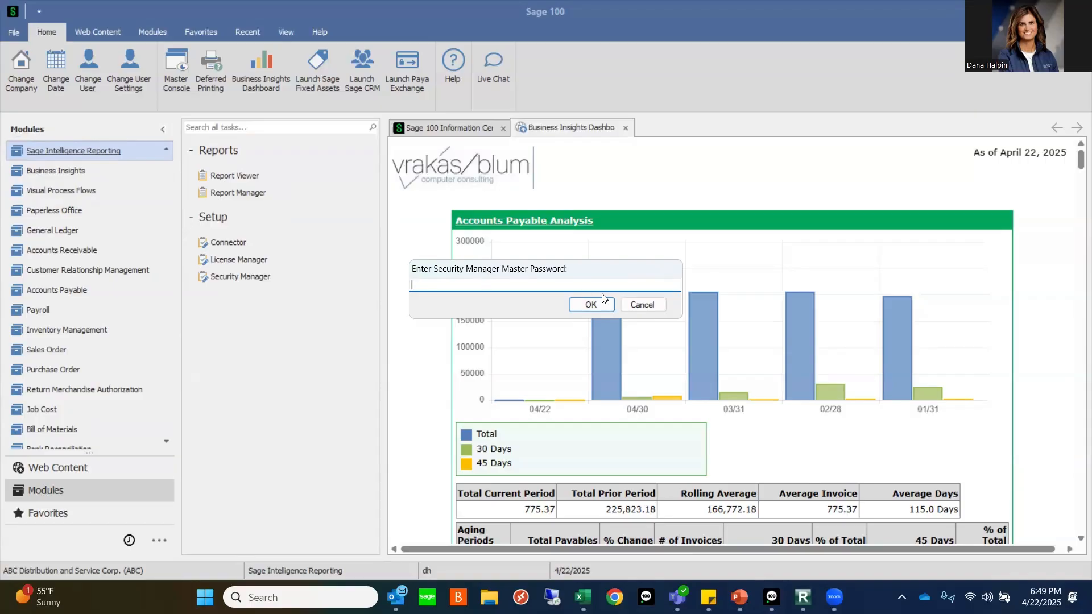
pyautogui.click(639, 304)
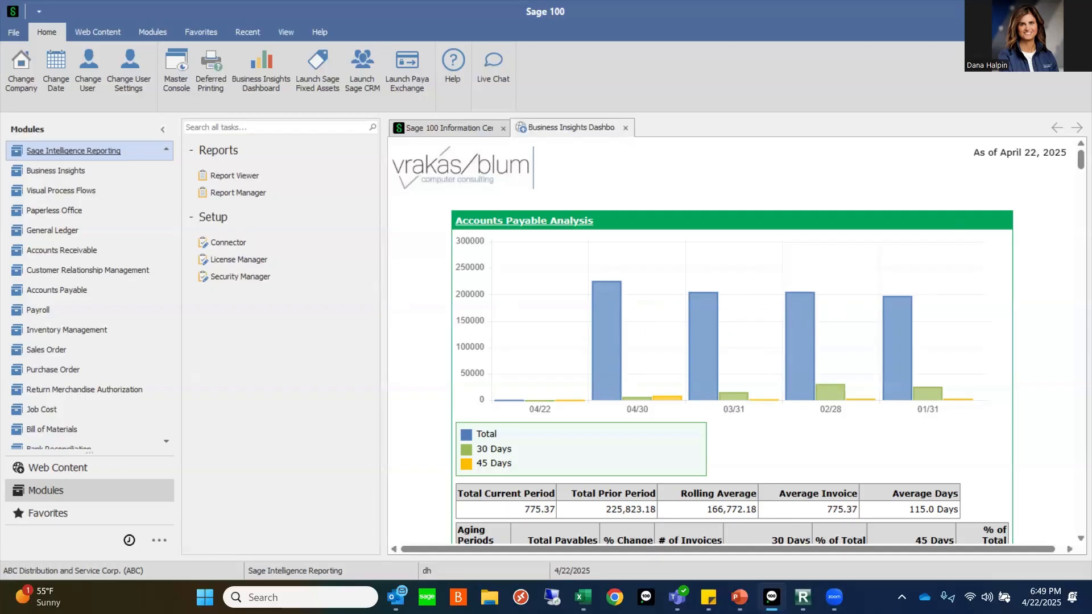
pyautogui.hotkey('alt', 'Tab')
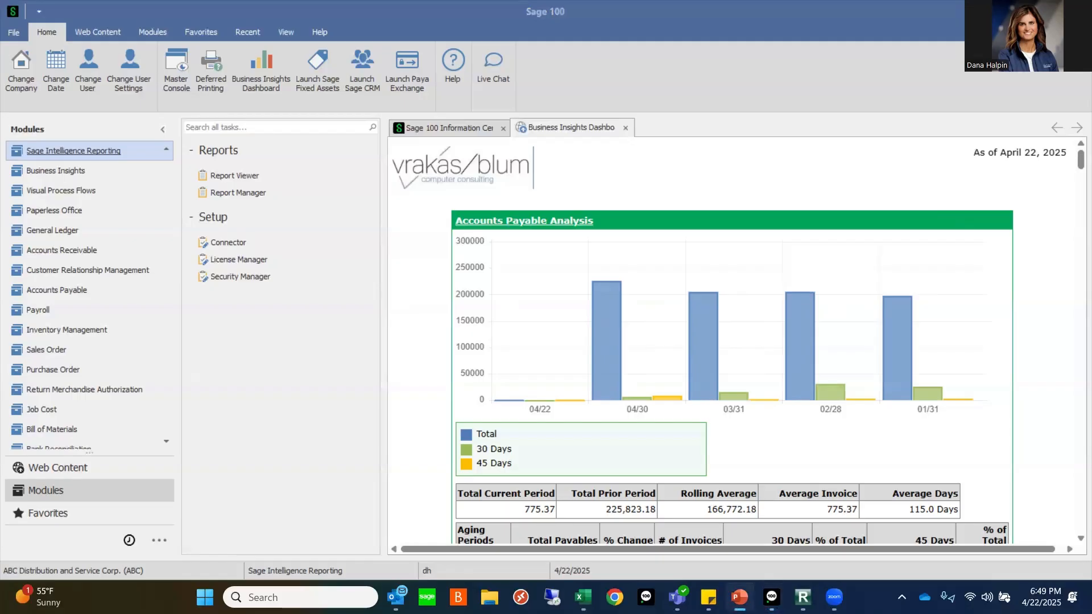